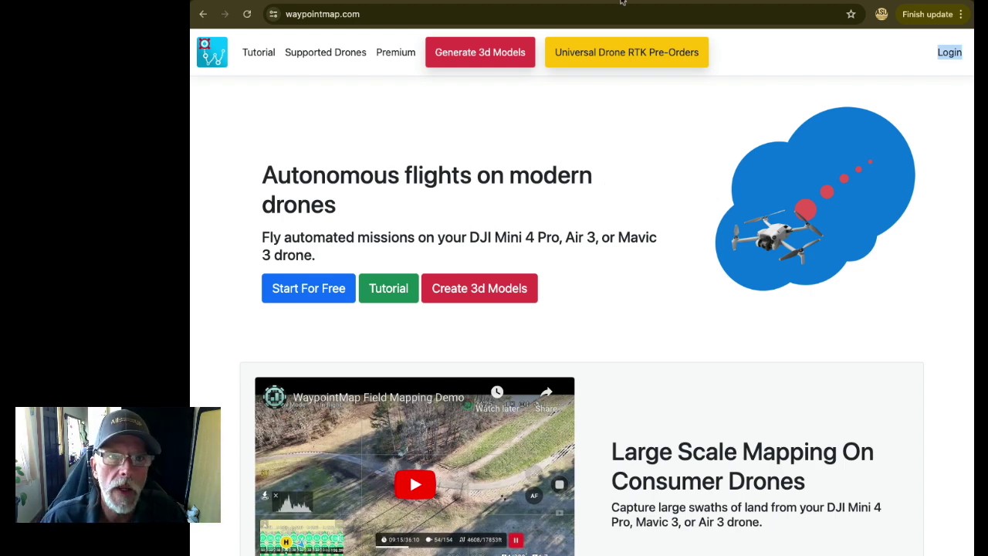
- Highlight the WaypointMap site address and scroll through the home page
click(424, 19)
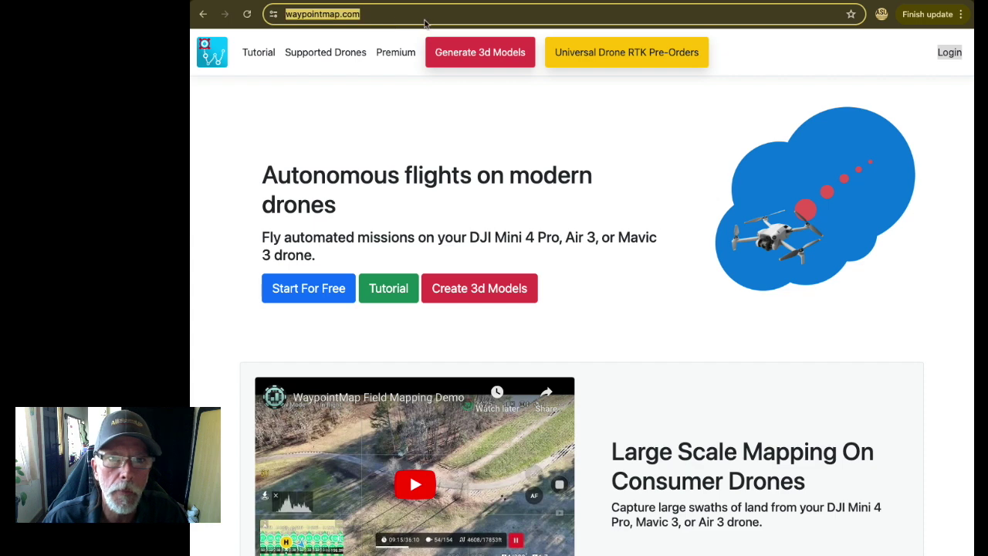
click(651, 264)
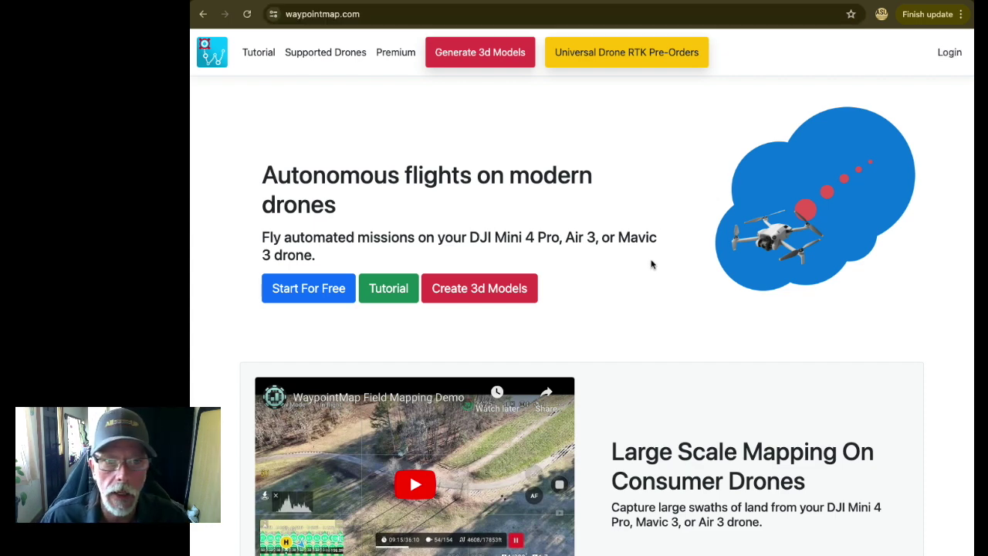
scroll(649, 261, down, 3)
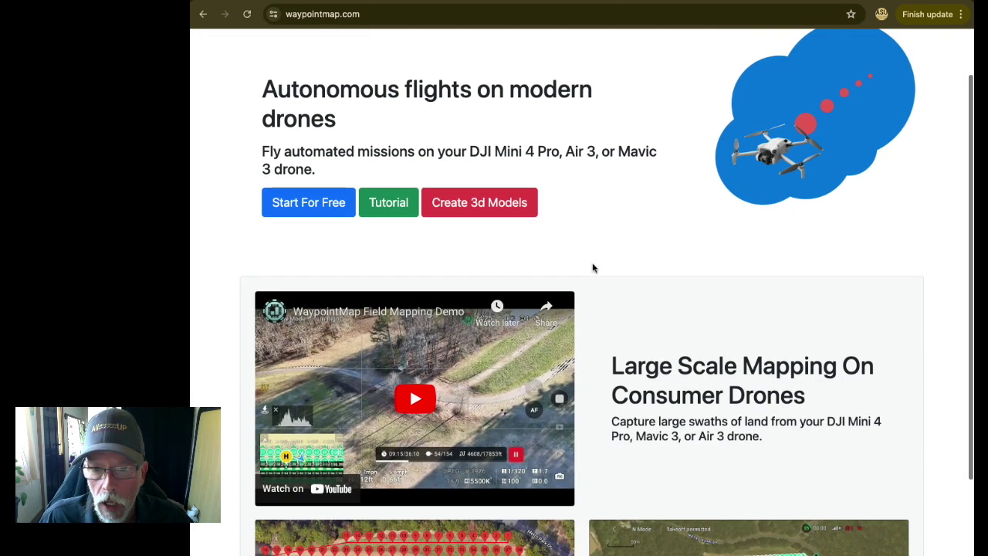
scroll(574, 279, down, 1)
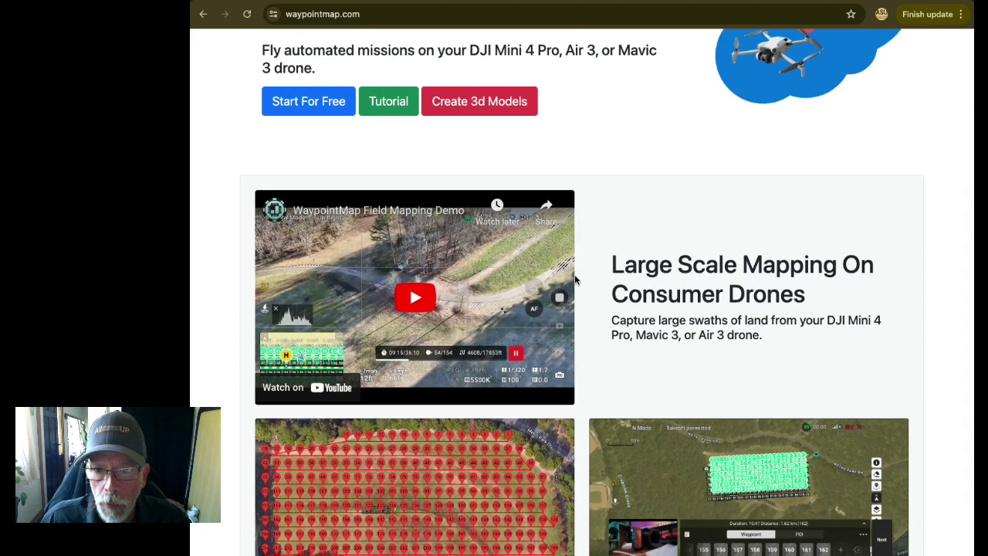
scroll(574, 279, down, 2)
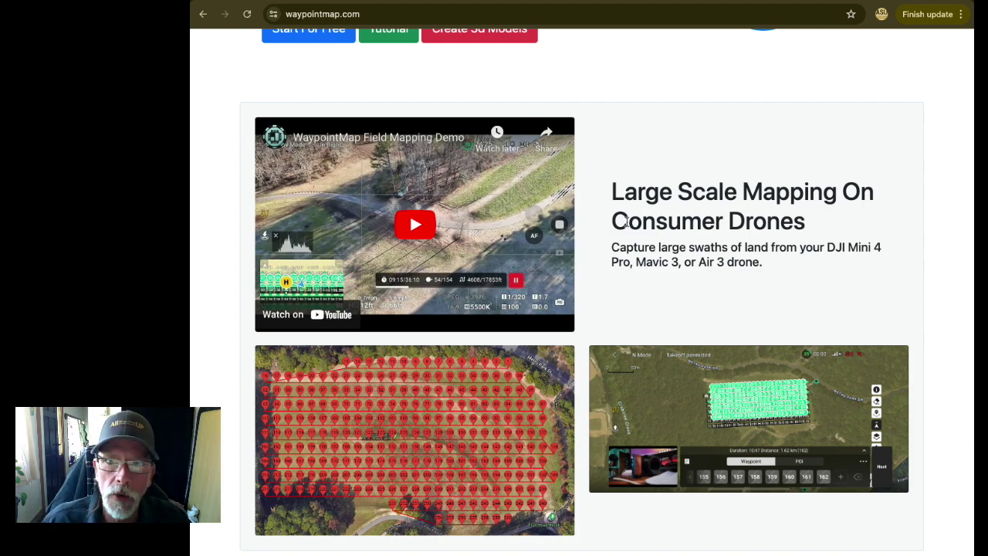
scroll(600, 209, up, 3)
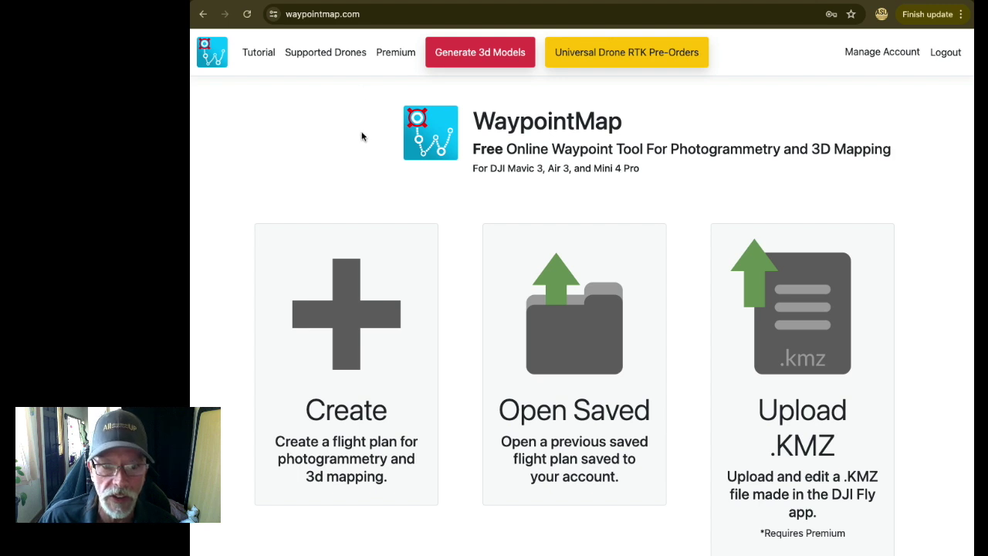
- Start a new flight plan from the Create card and zoom into the world satellite map
click(348, 322)
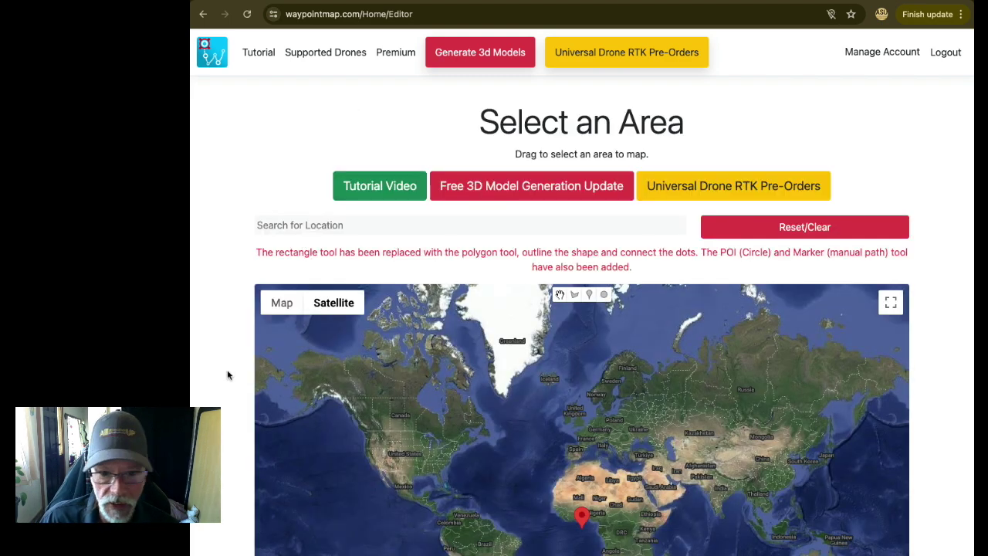
scroll(227, 373, down, 1)
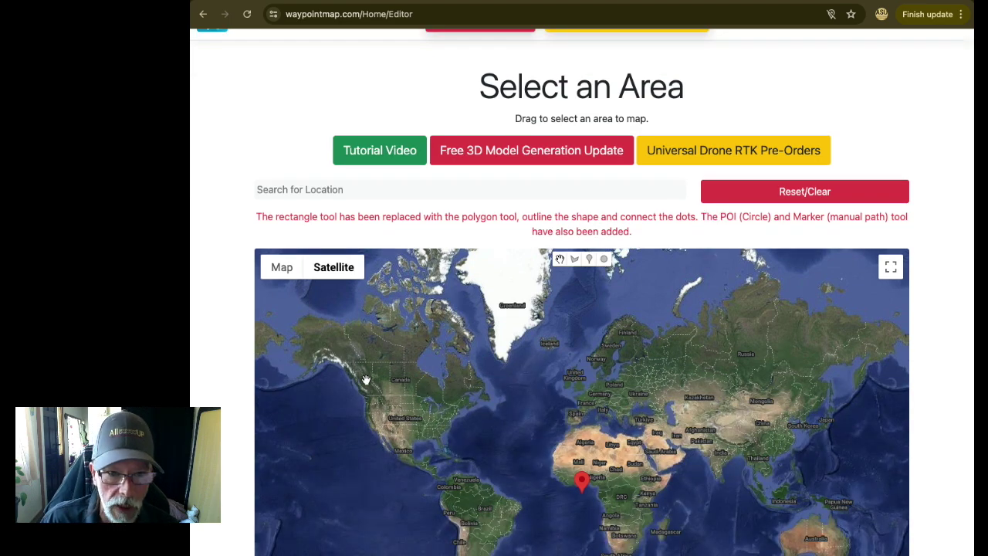
drag(370, 383, 446, 390)
scroll(441, 392, up, 1)
scroll(441, 390, down, 5)
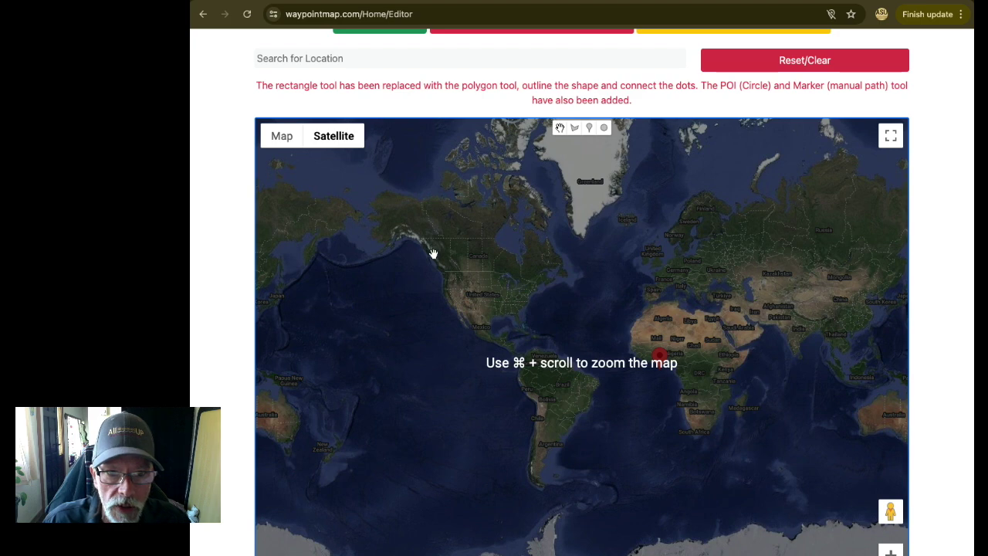
scroll(431, 258, up, 2)
scroll(430, 266, up, 4)
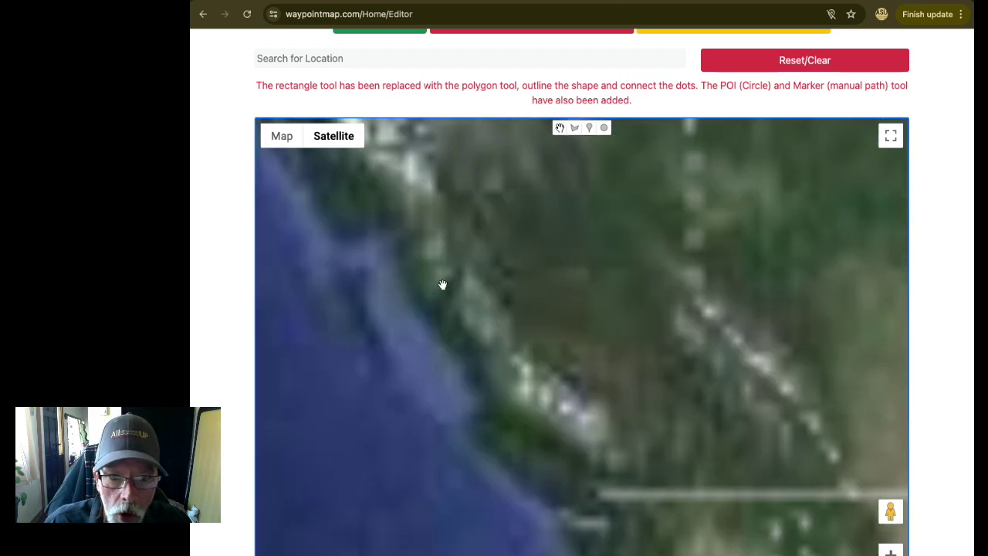
scroll(543, 471, up, 4)
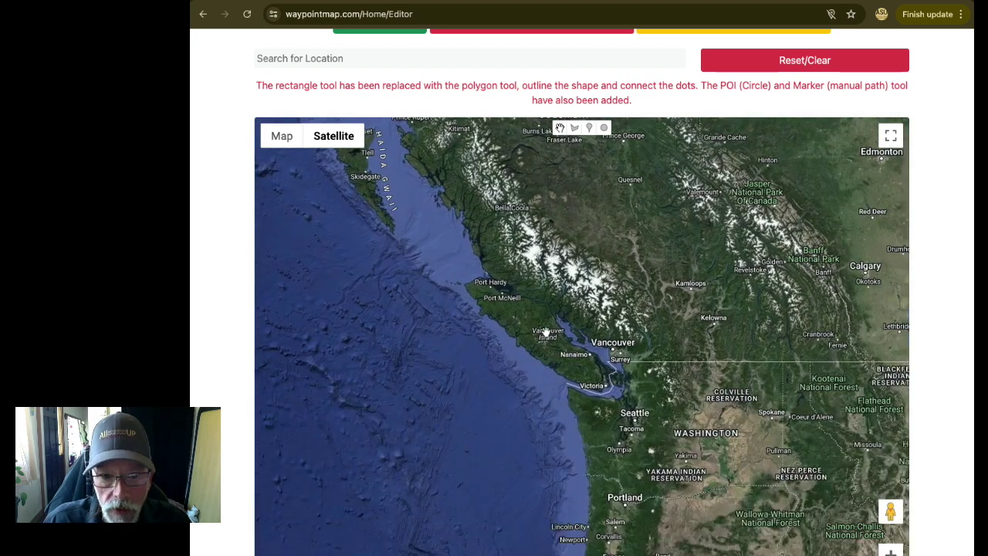
scroll(618, 403, up, 4)
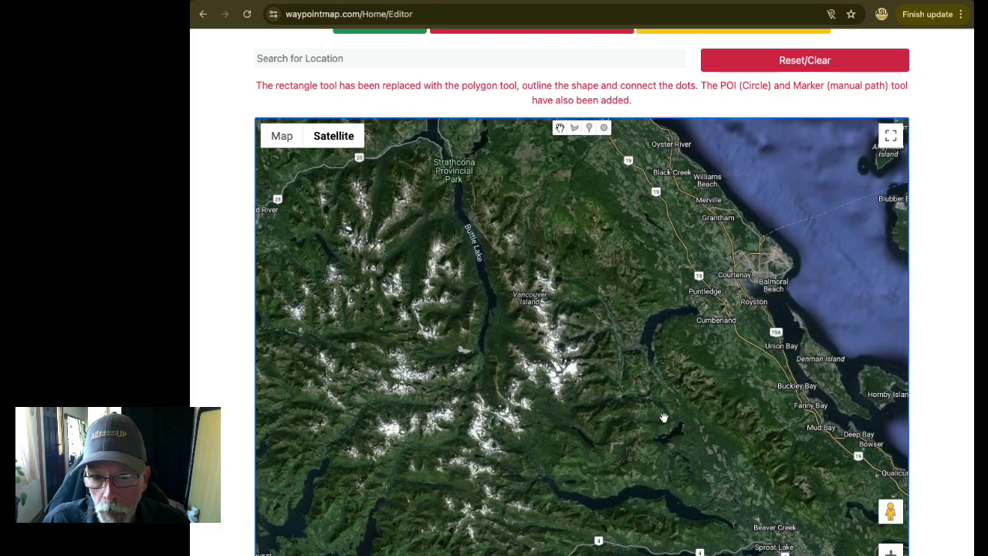
- Bring the satellite map to Qualicum Beach and centre the Symons Crescent neighbourhood south of the airfield
drag(664, 418, 413, 276)
scroll(765, 378, up, 3)
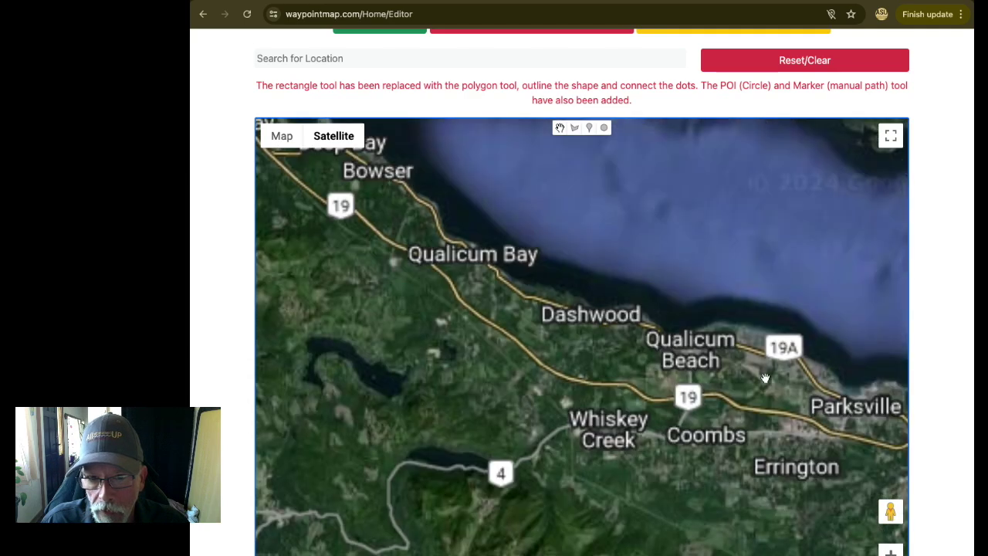
scroll(772, 378, up, 2)
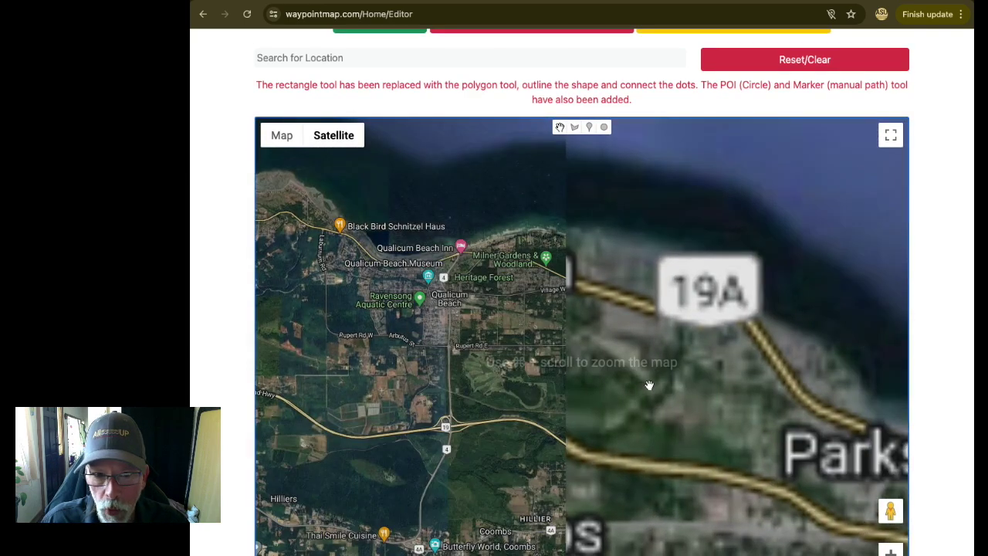
scroll(640, 381, down, 1)
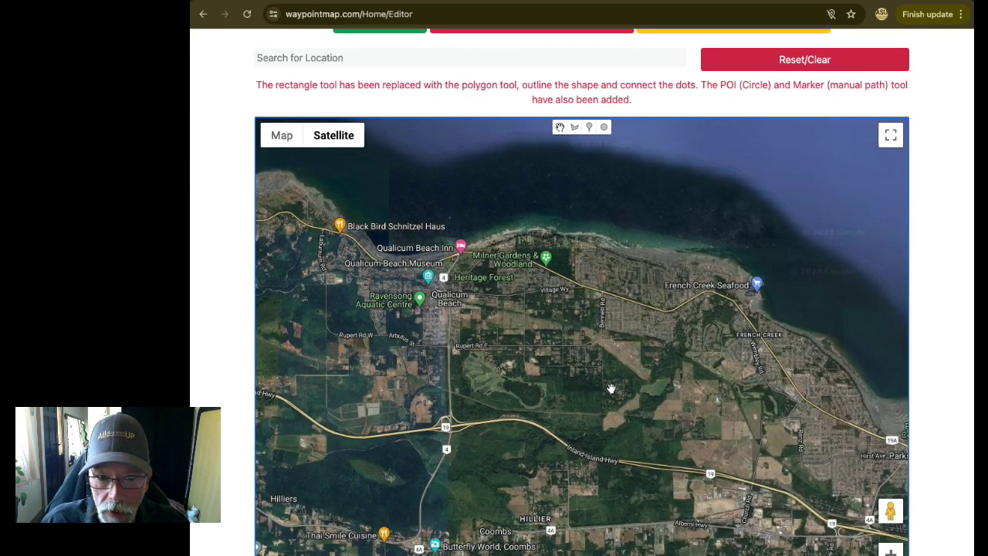
scroll(593, 374, up, 3)
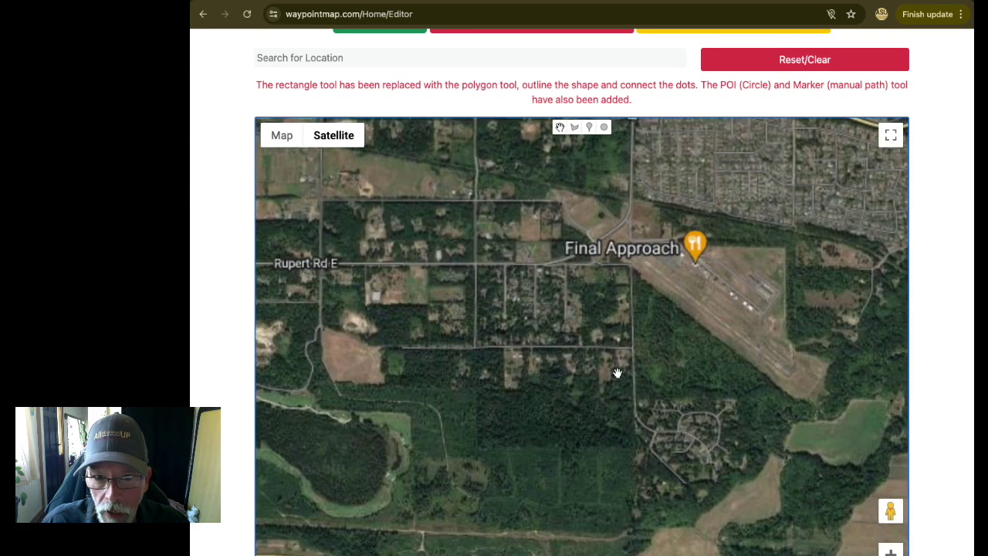
drag(694, 425, 588, 377)
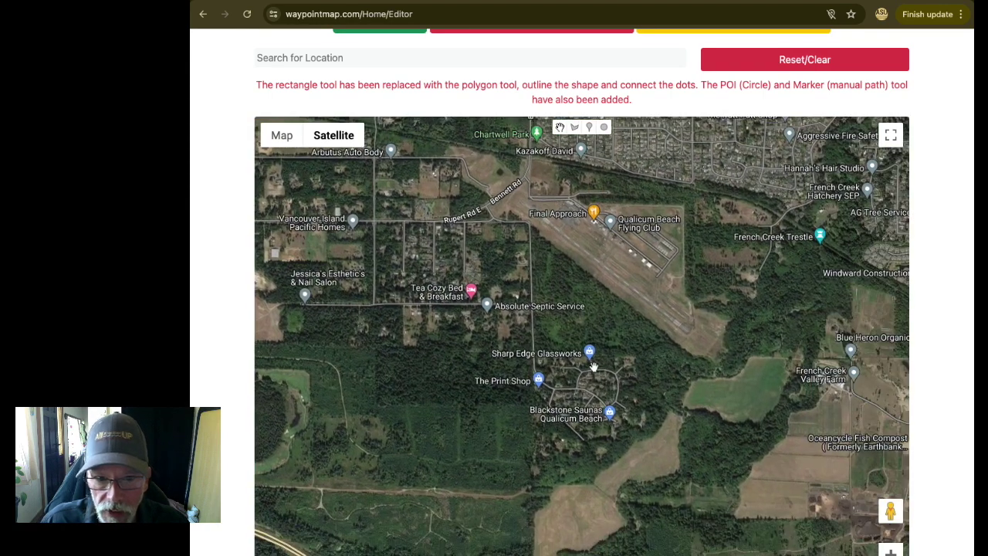
scroll(588, 377, up, 2)
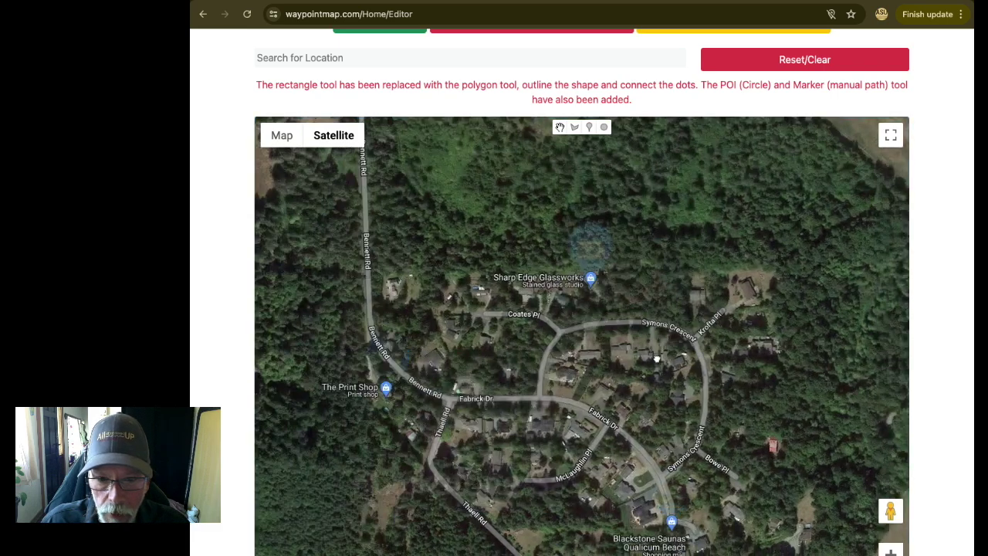
drag(656, 359, 682, 343)
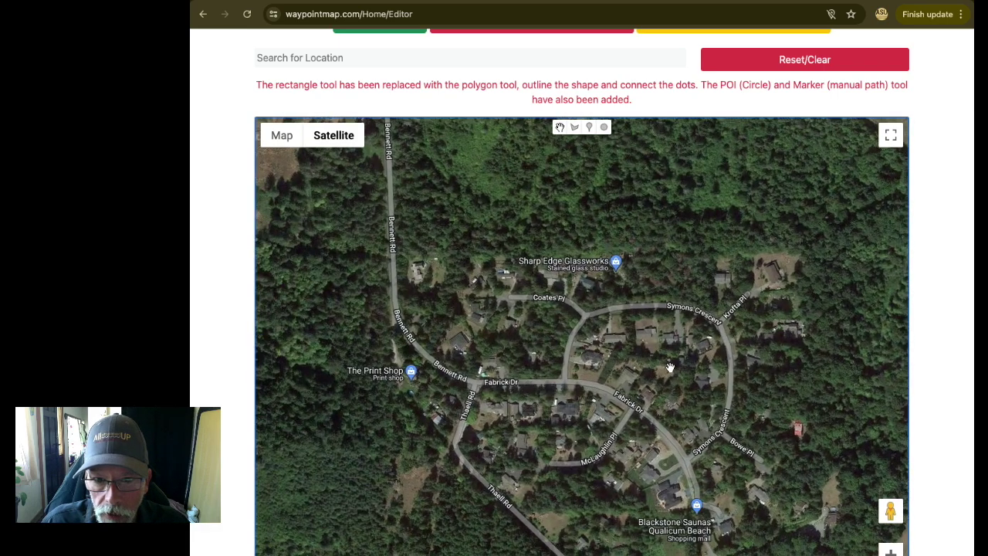
scroll(670, 368, up, 2)
scroll(655, 370, down, 3)
scroll(655, 370, up, 3)
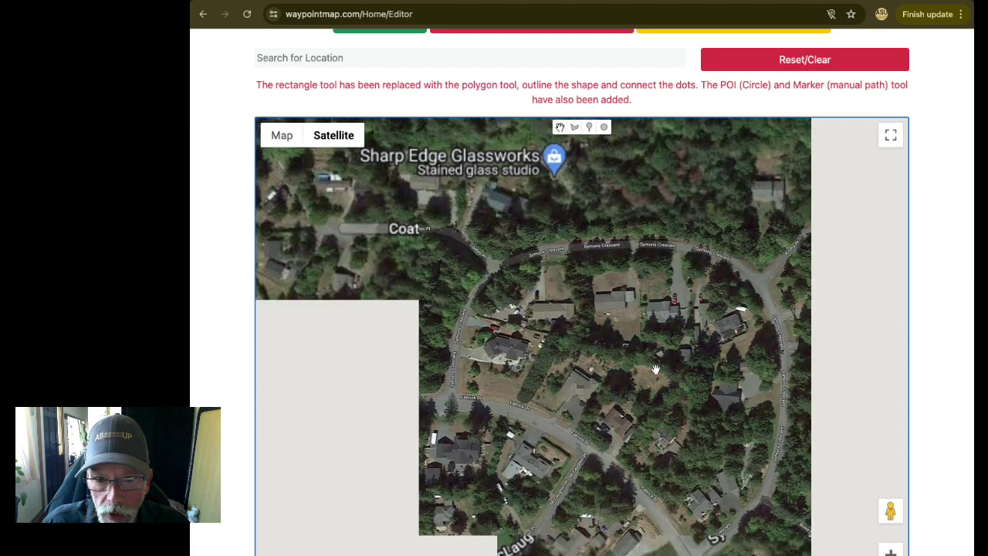
scroll(660, 373, down, 2)
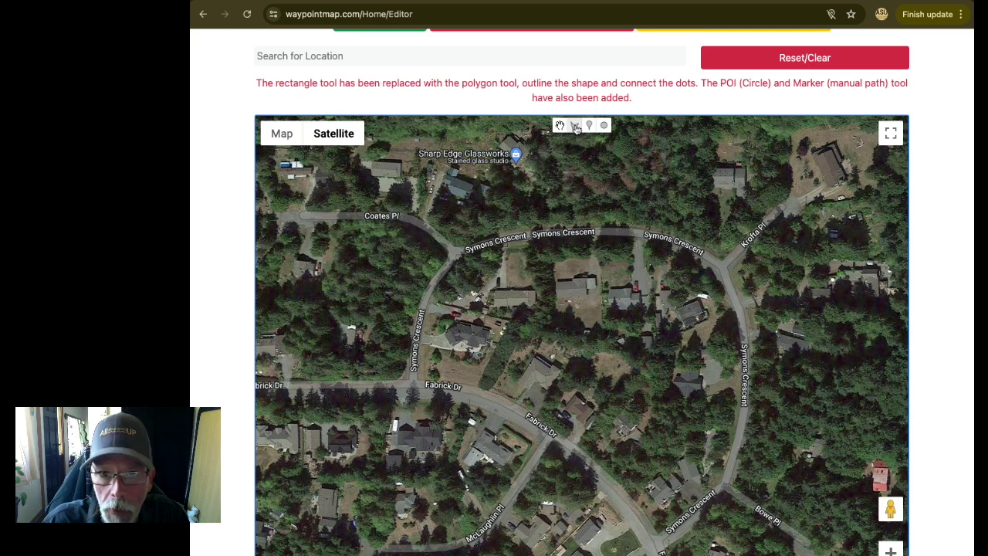
- Trace a closed 12-corner polygon around the block bounded by Symons Crescent and Fabrick Dr
click(575, 127)
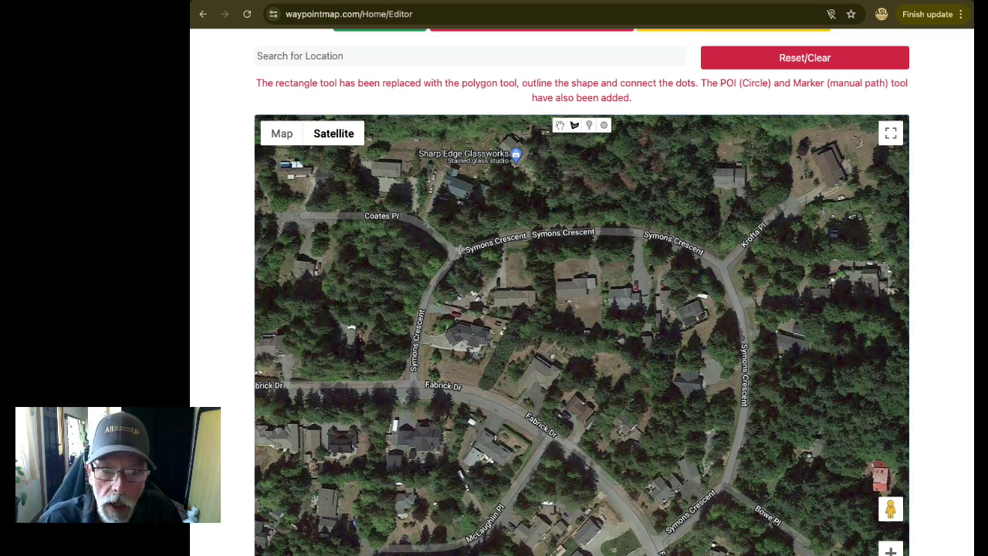
click(460, 251)
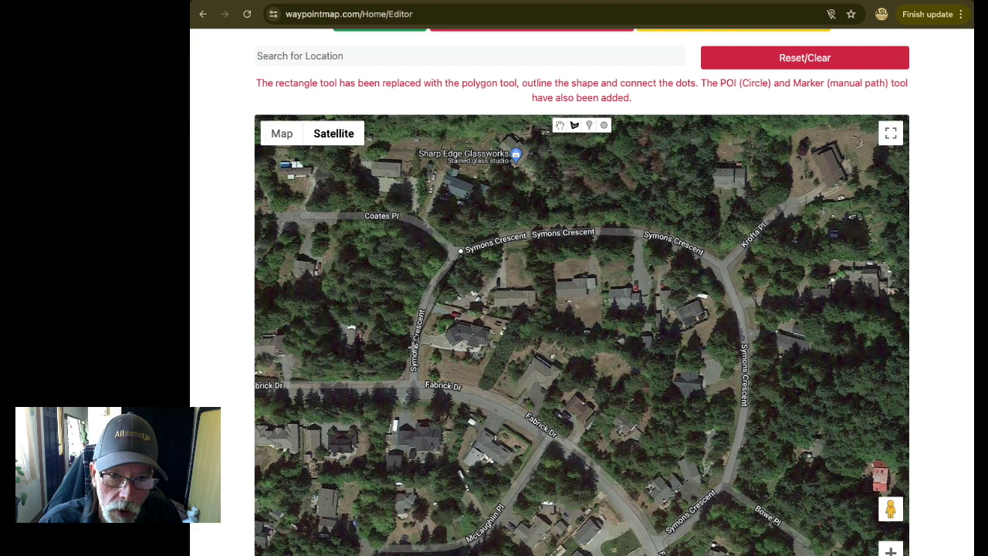
click(412, 348)
click(413, 384)
click(527, 416)
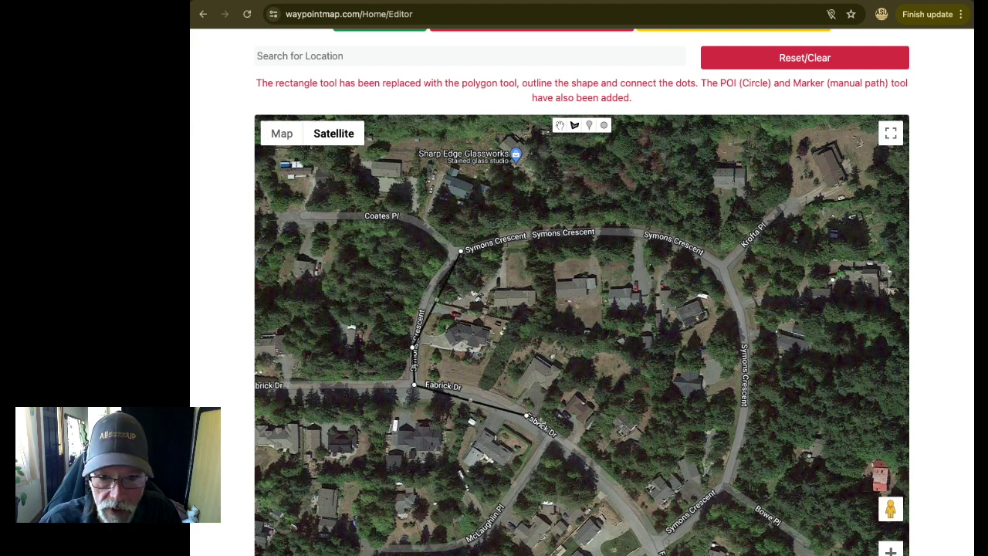
click(598, 470)
click(658, 538)
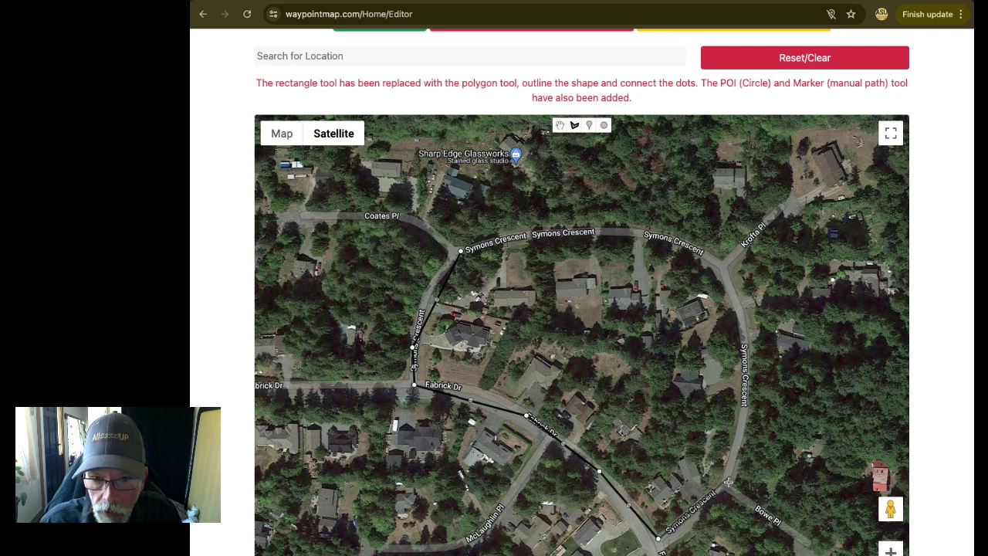
click(727, 482)
click(747, 379)
click(739, 298)
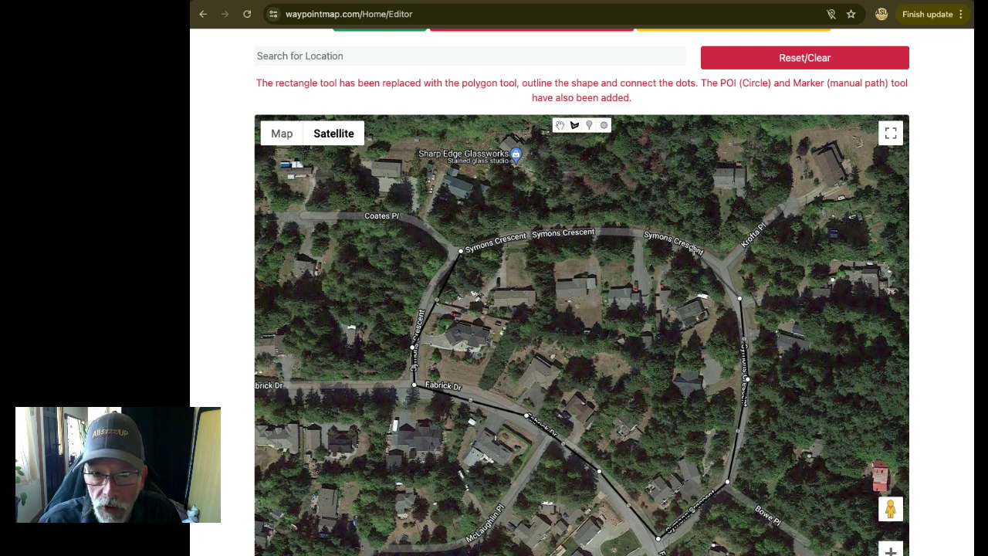
click(693, 247)
click(594, 230)
click(498, 239)
click(462, 251)
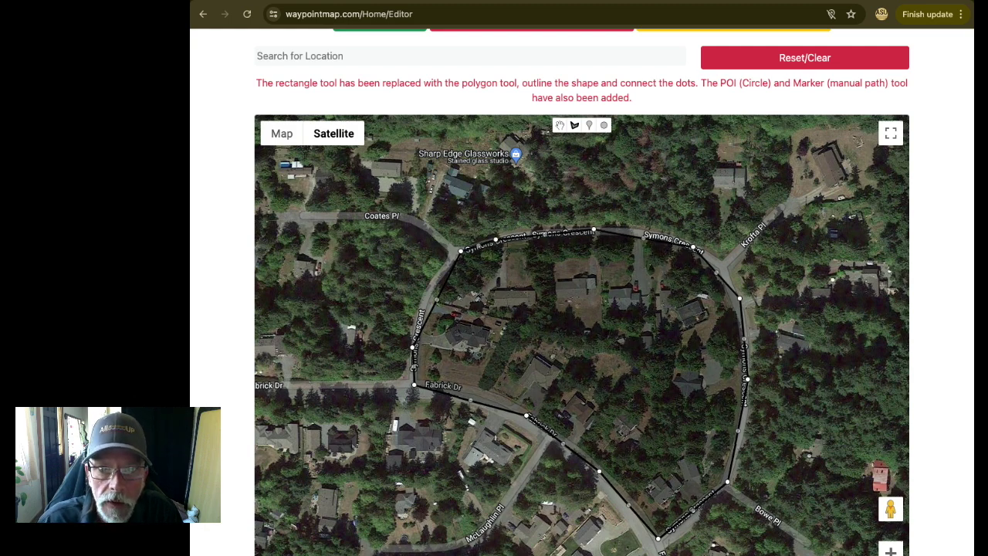
- Bend the outline's top edge to follow the road and generate grid waypoints inside it
click(559, 125)
mouse_move(595, 233)
mouse_down()
mouse_move(600, 259)
mouse_move(598, 239)
mouse_up()
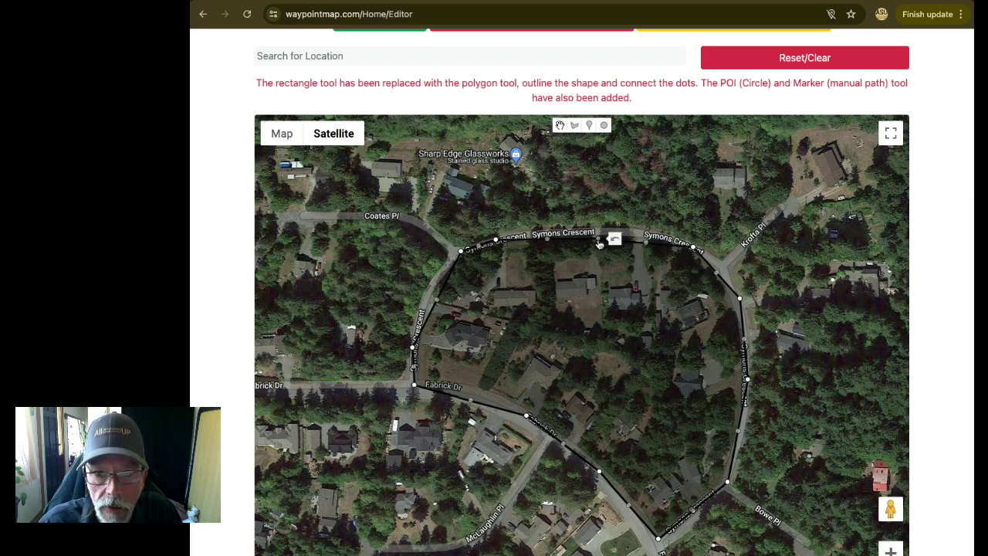
click(608, 342)
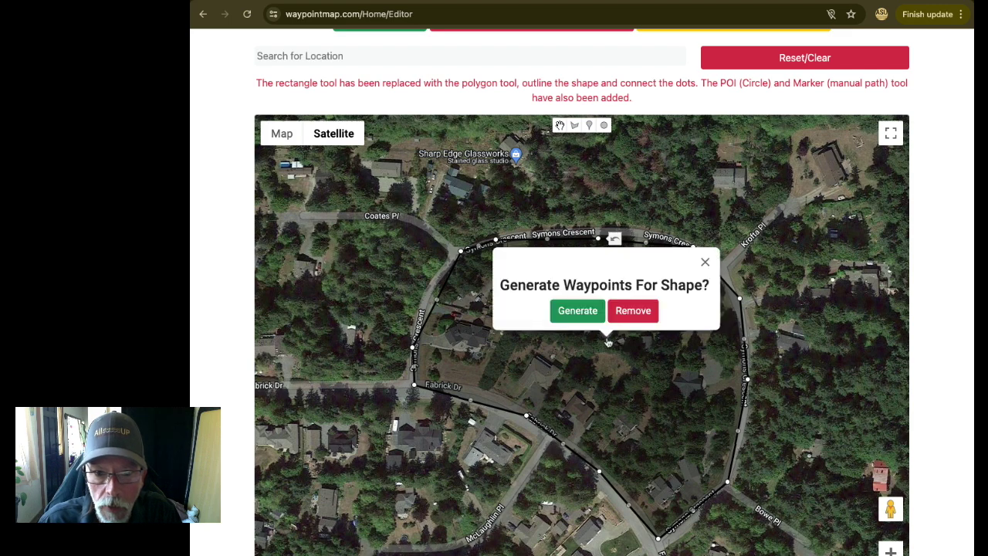
click(577, 310)
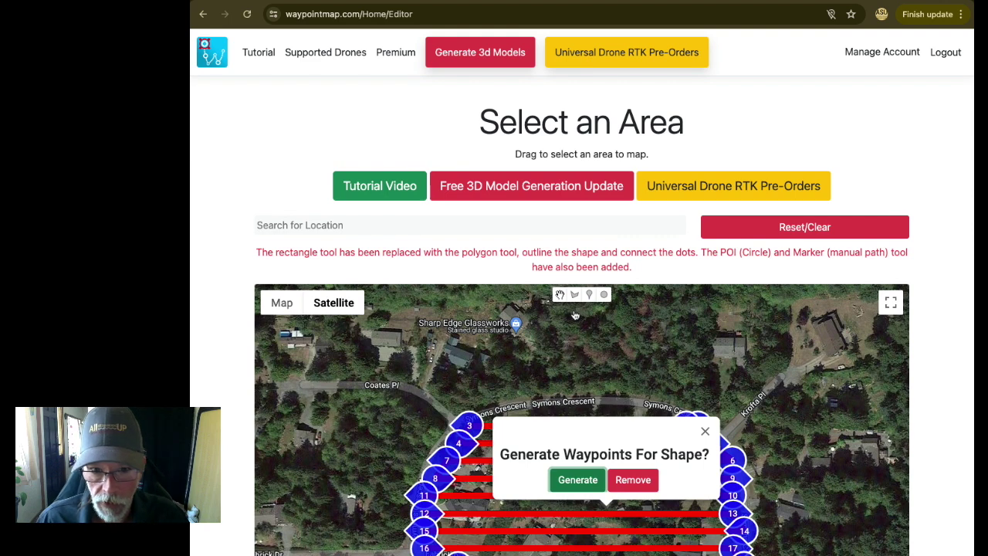
click(705, 431)
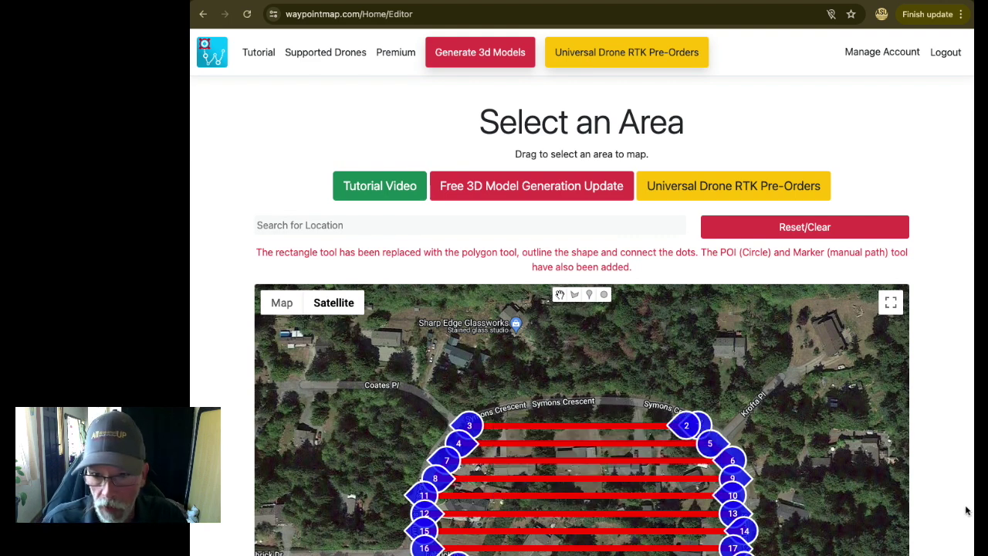
scroll(946, 513, down, 3)
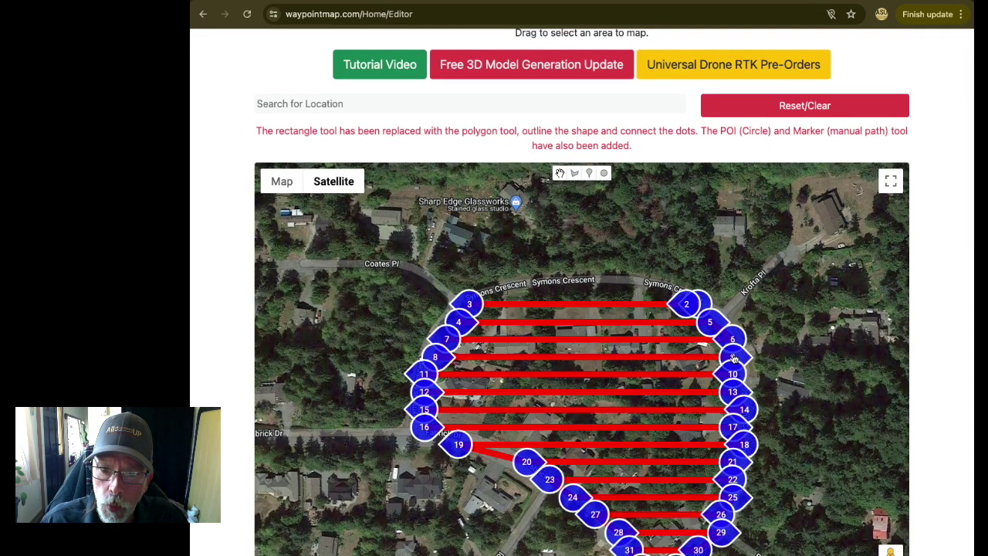
click(734, 359)
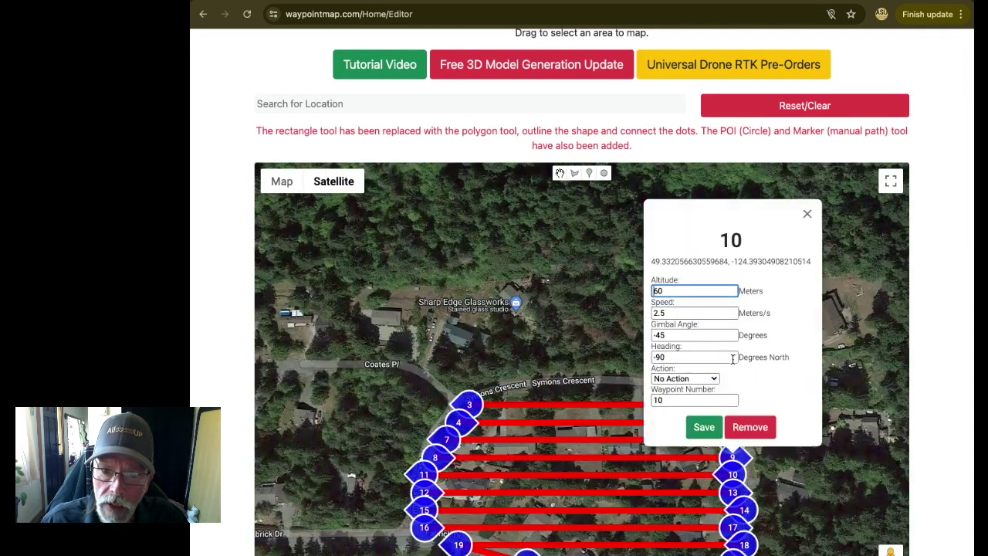
click(691, 292)
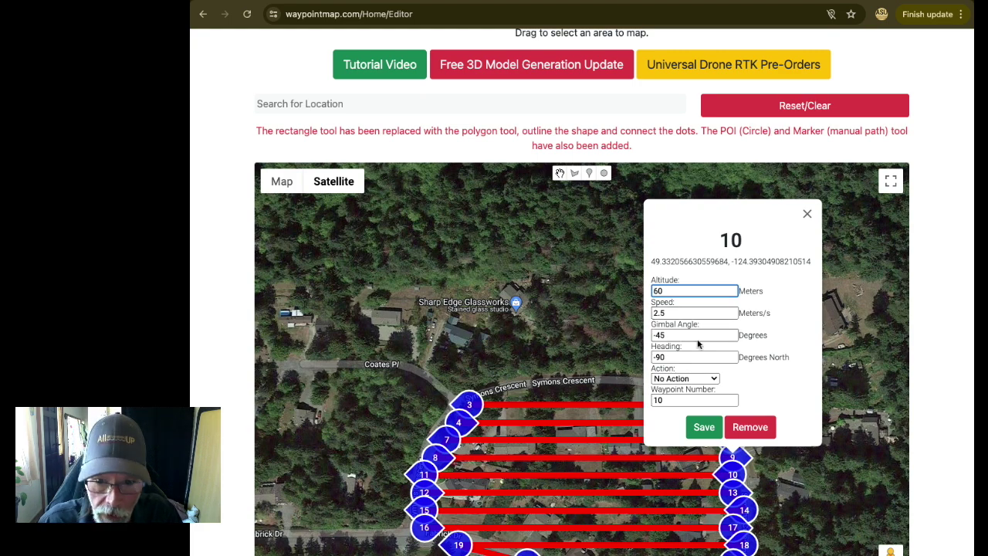
click(703, 379)
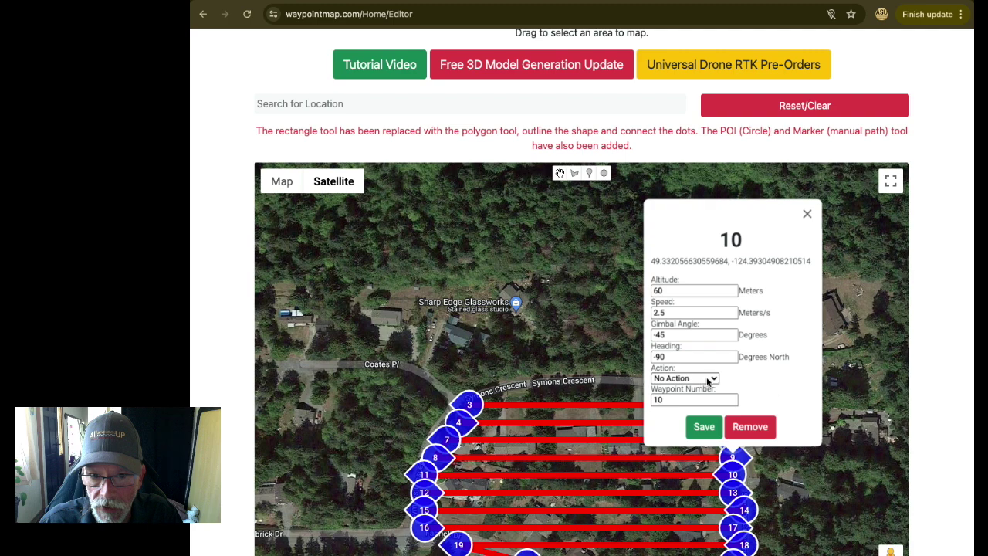
click(808, 215)
- Shift the map so the whole waypoint path is visible
scroll(814, 366, down, 1)
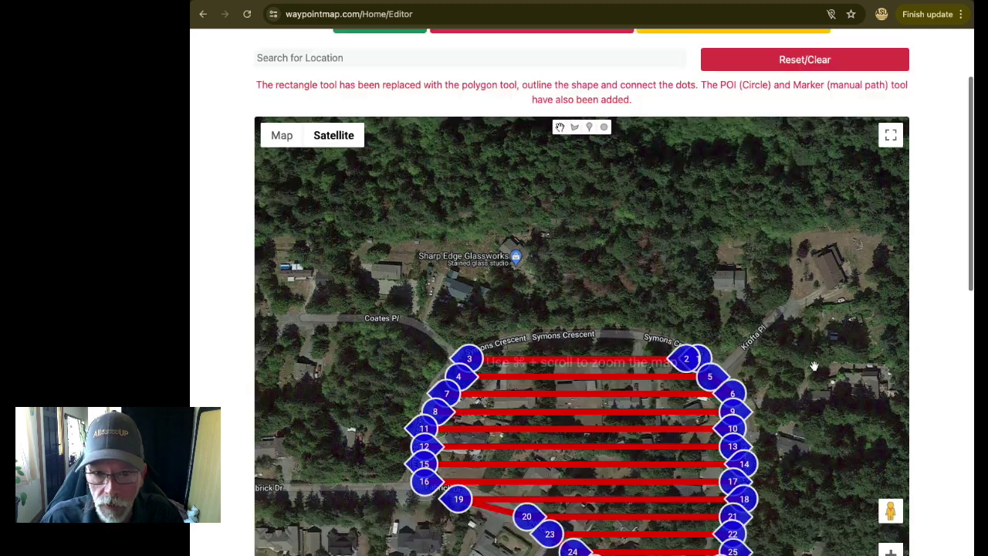
scroll(814, 364, up, 2)
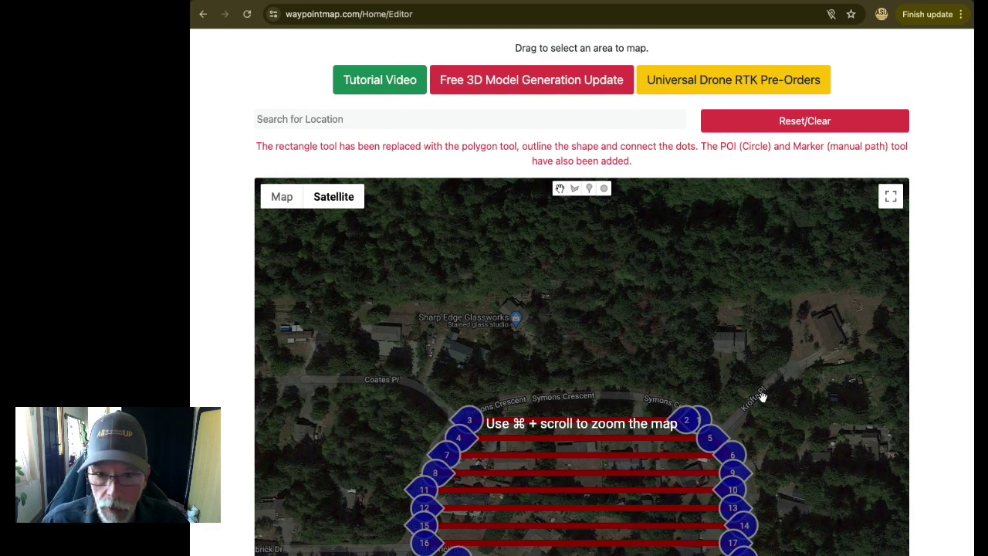
drag(762, 397, 759, 295)
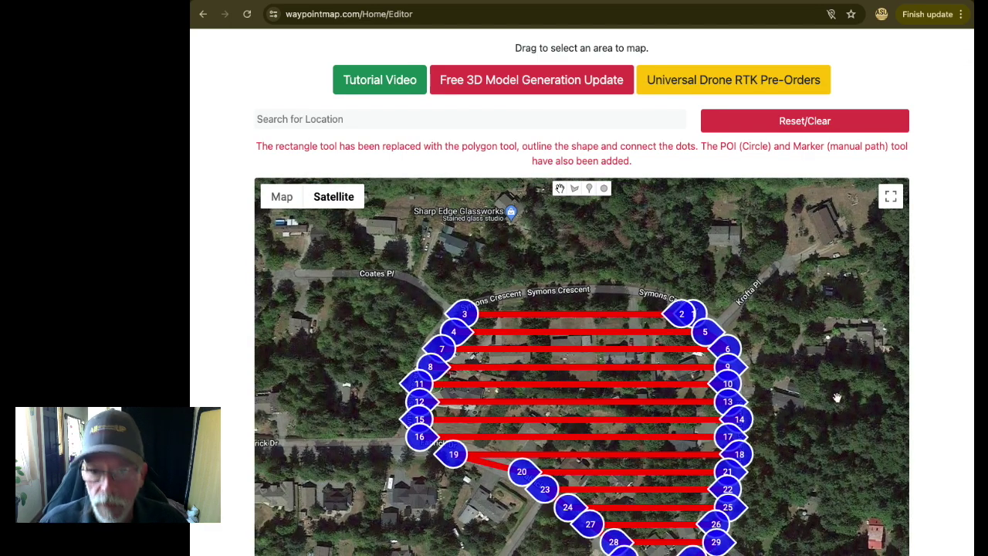
scroll(930, 431, down, 3)
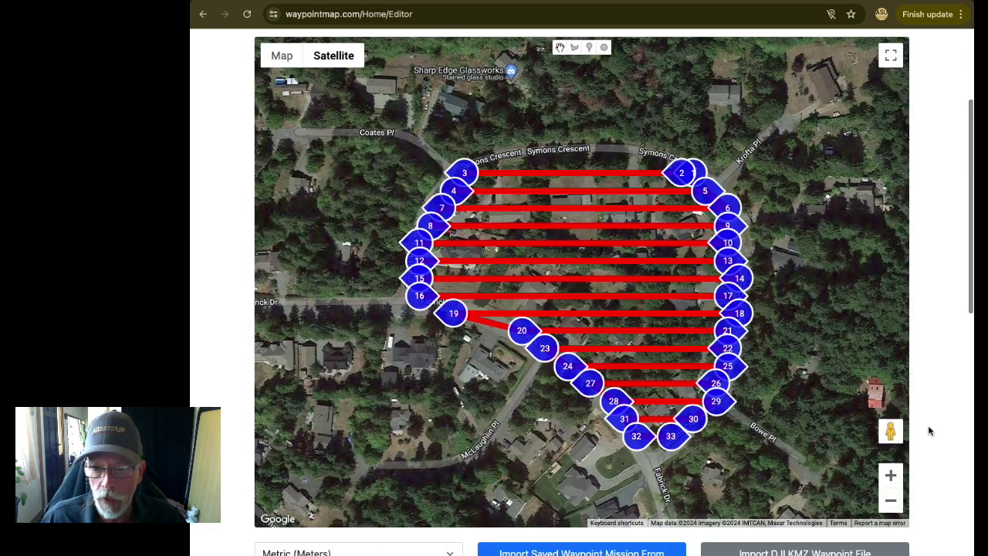
scroll(930, 431, down, 2)
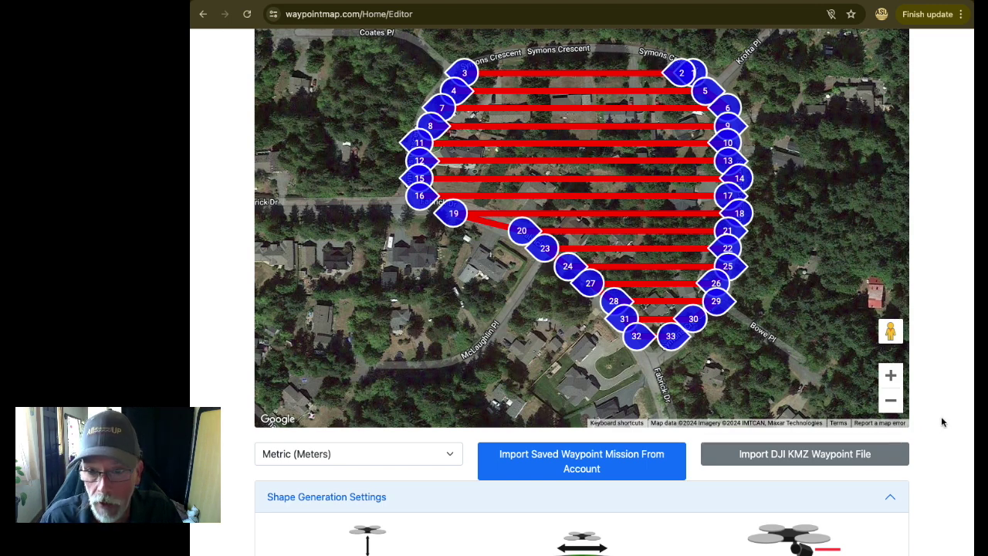
- Review the shape settings (60 m altitude, 2.5 m/s, −45° gimbal) down to the download area
scroll(941, 421, up, 4)
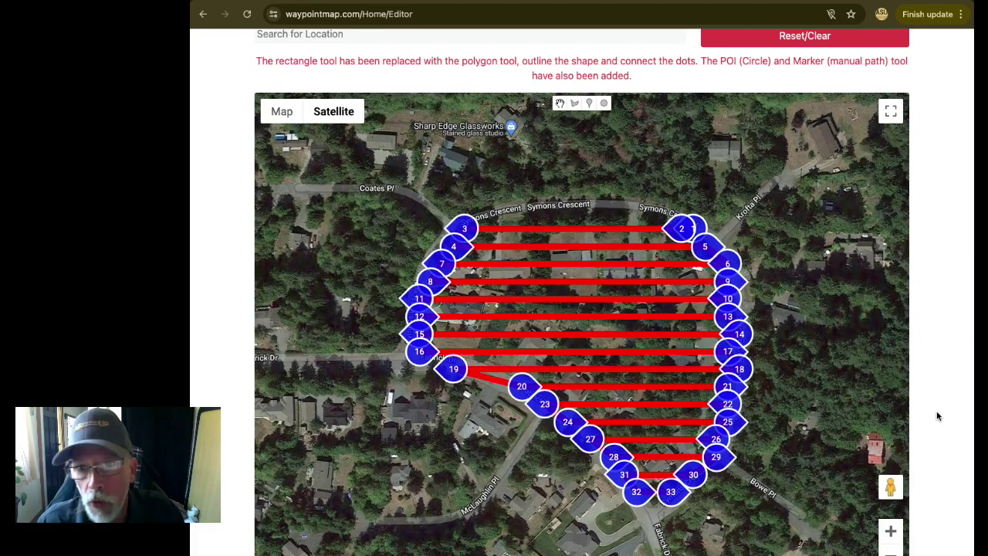
scroll(939, 413, up, 2)
scroll(934, 410, up, 2)
scroll(933, 413, down, 3)
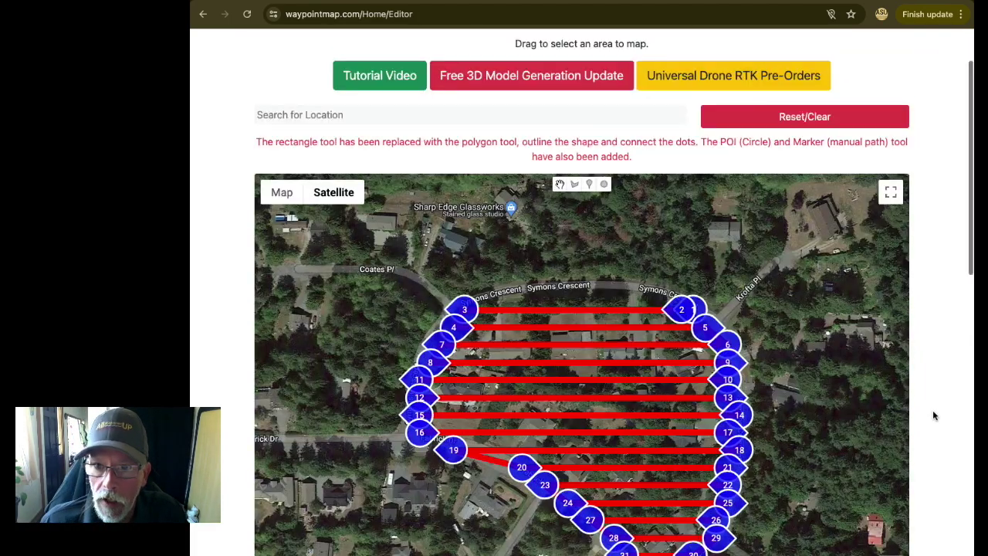
scroll(933, 425, down, 3)
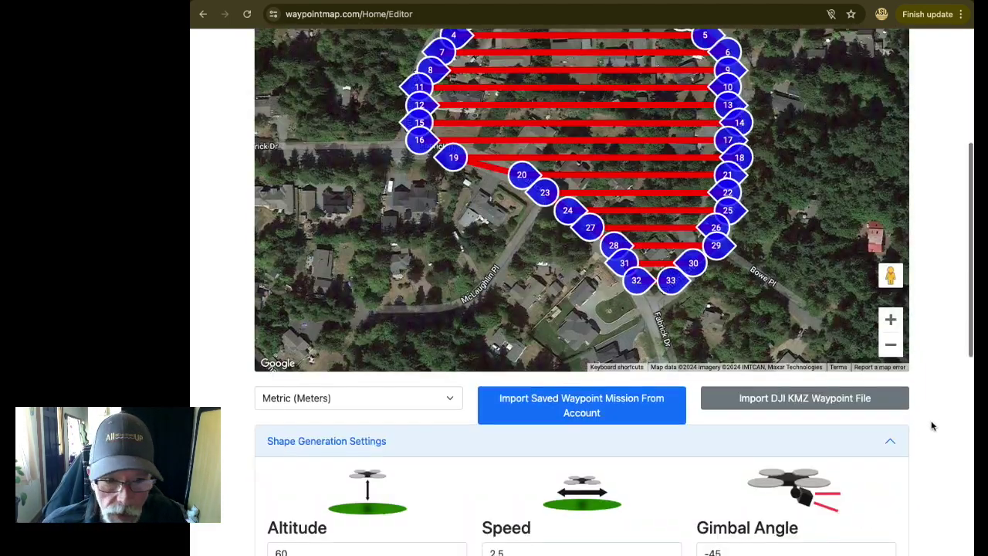
scroll(932, 426, down, 1)
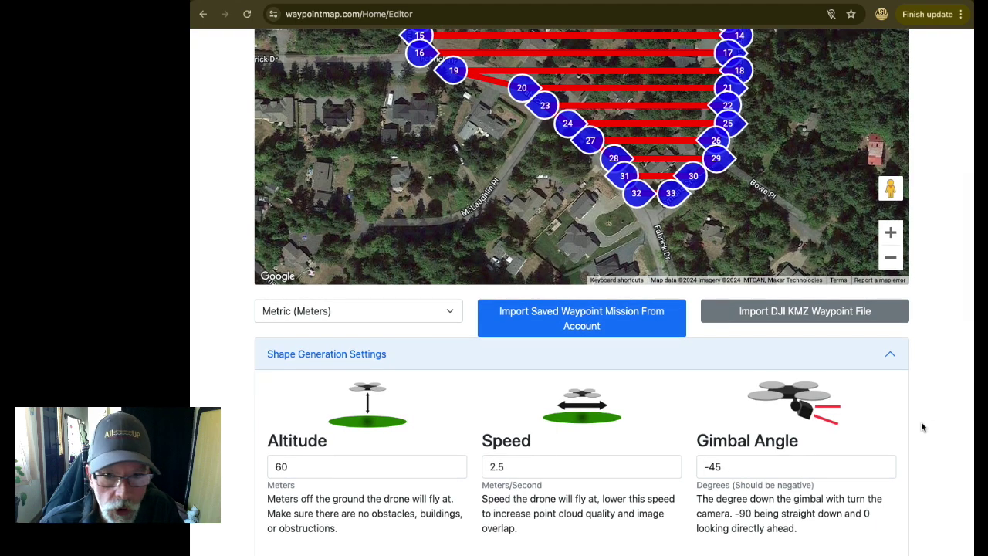
scroll(923, 427, down, 1)
scroll(921, 426, down, 1)
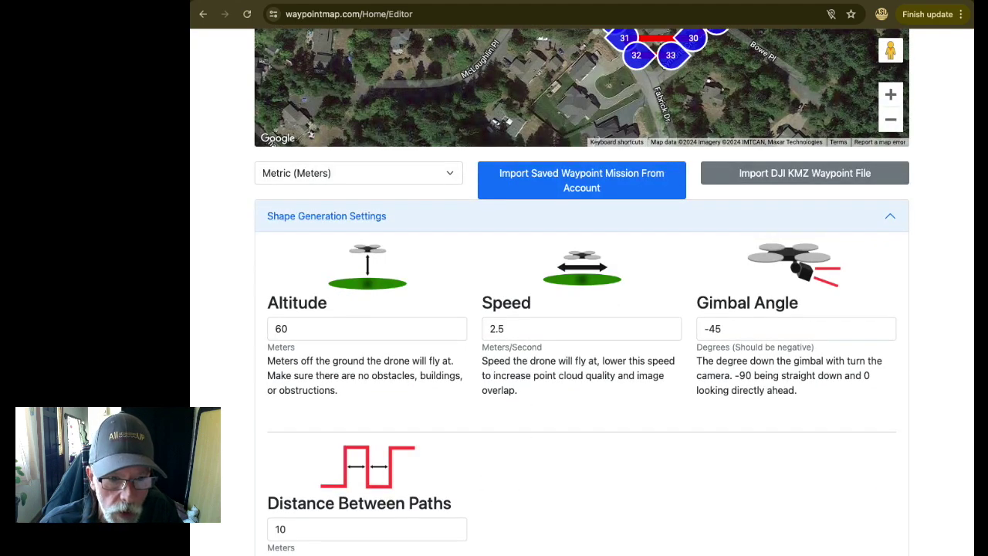
scroll(223, 431, down, 10)
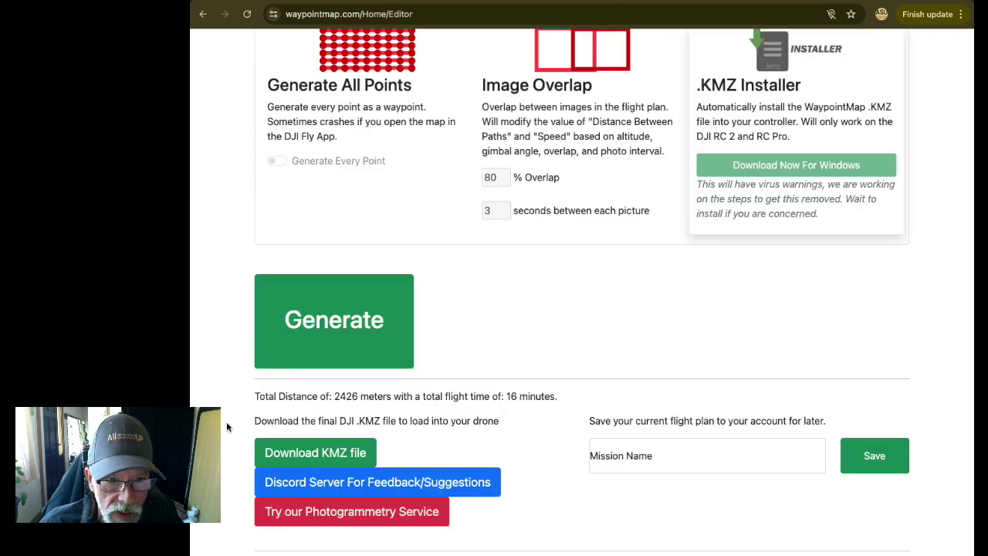
- Download the 2426-meter, 16-minute mission as a DJI KMZ file and scroll to Before You Download
drag(255, 397, 562, 400)
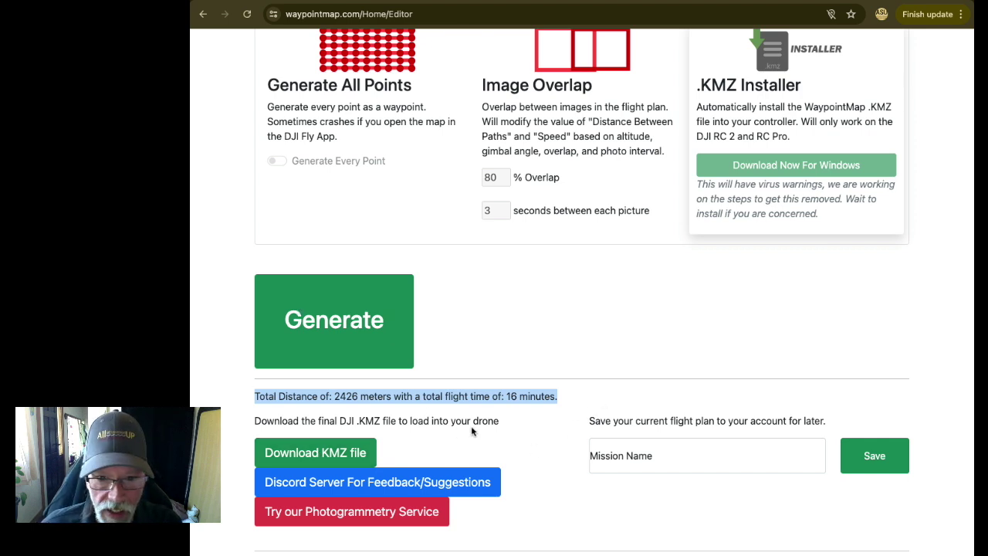
click(326, 450)
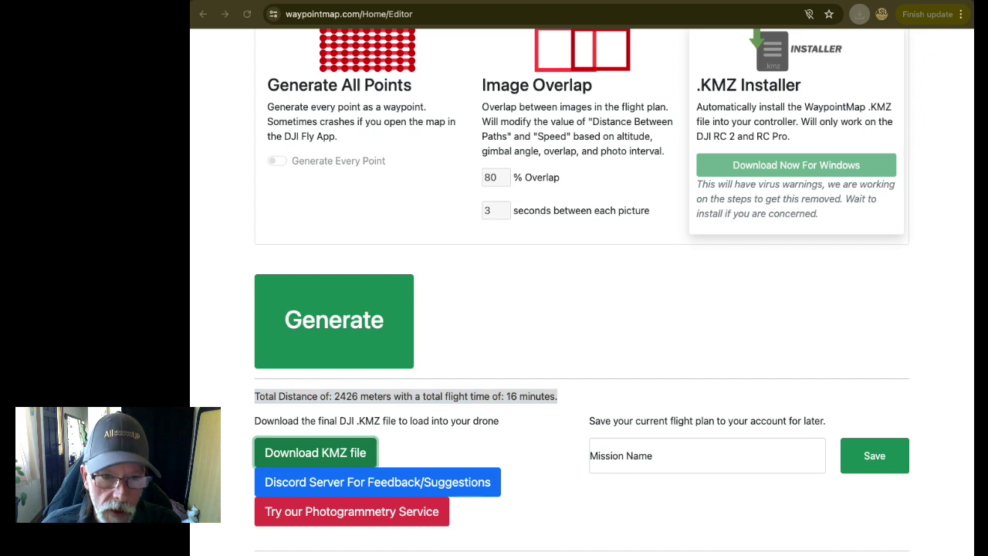
key(alt+Tab)
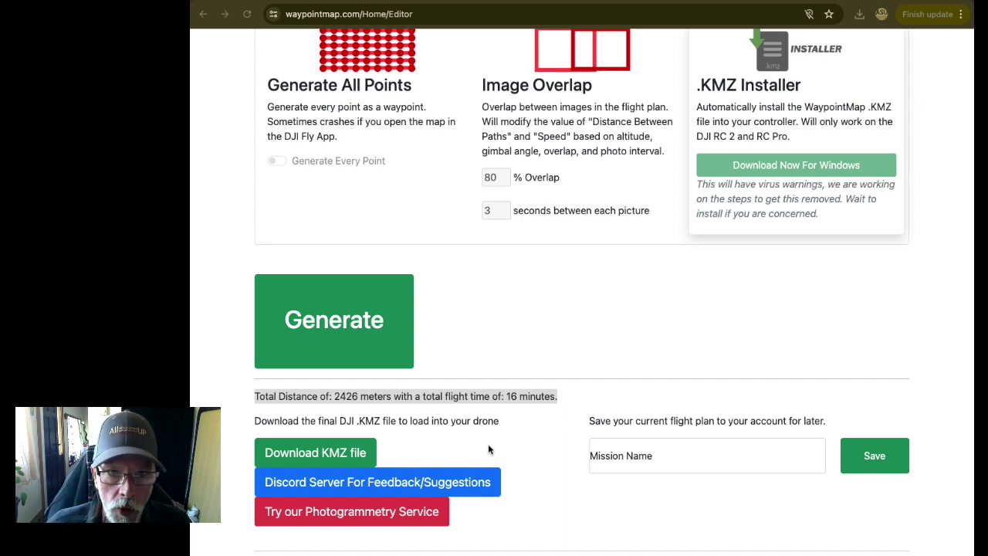
scroll(488, 443, down, 2)
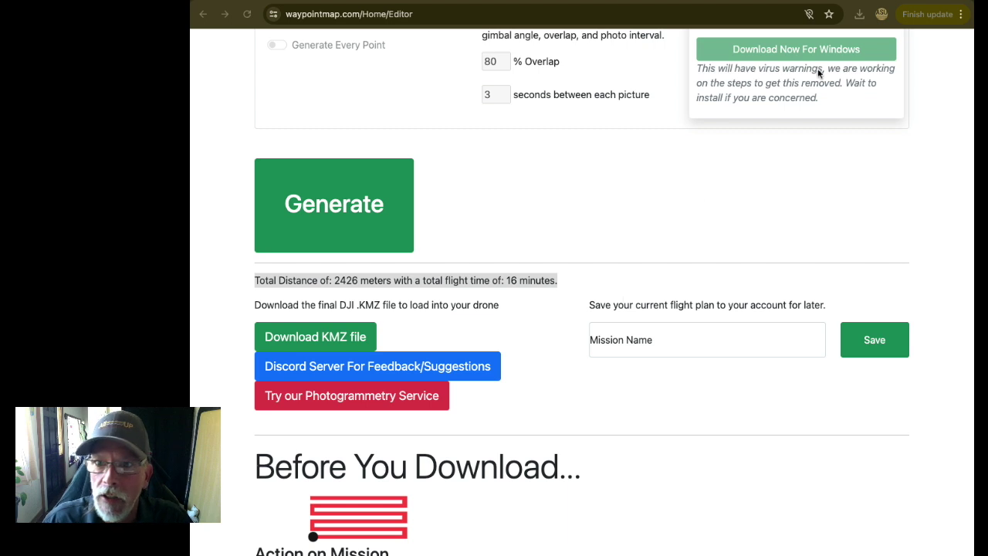
- Scroll back up to the .KMZ Installer section
scroll(848, 168, up, 1)
scroll(848, 169, up, 5)
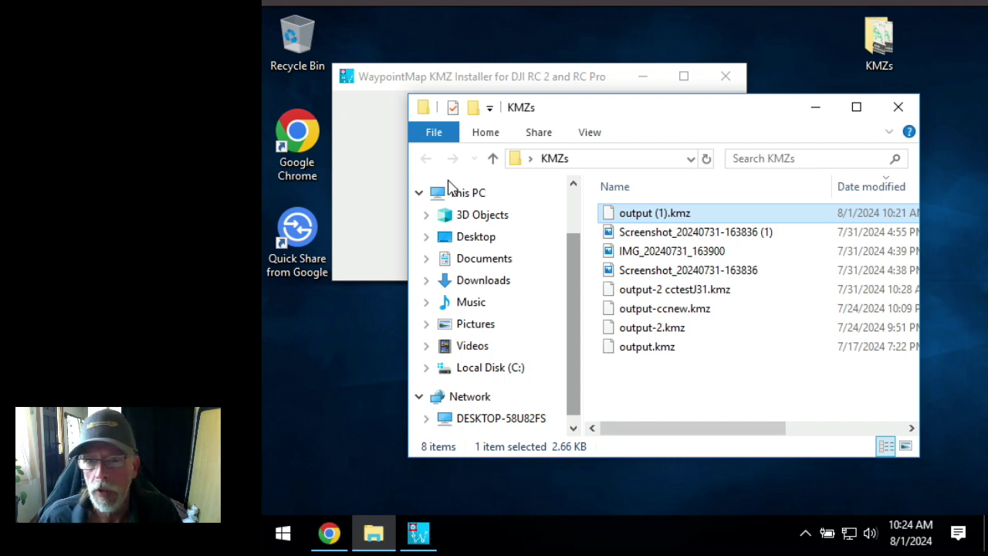
click(701, 216)
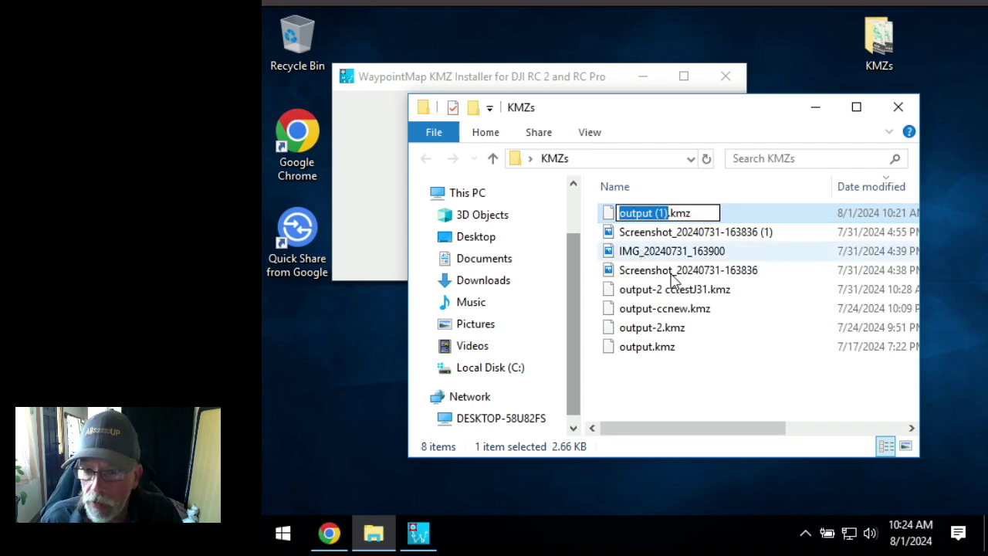
click(689, 370)
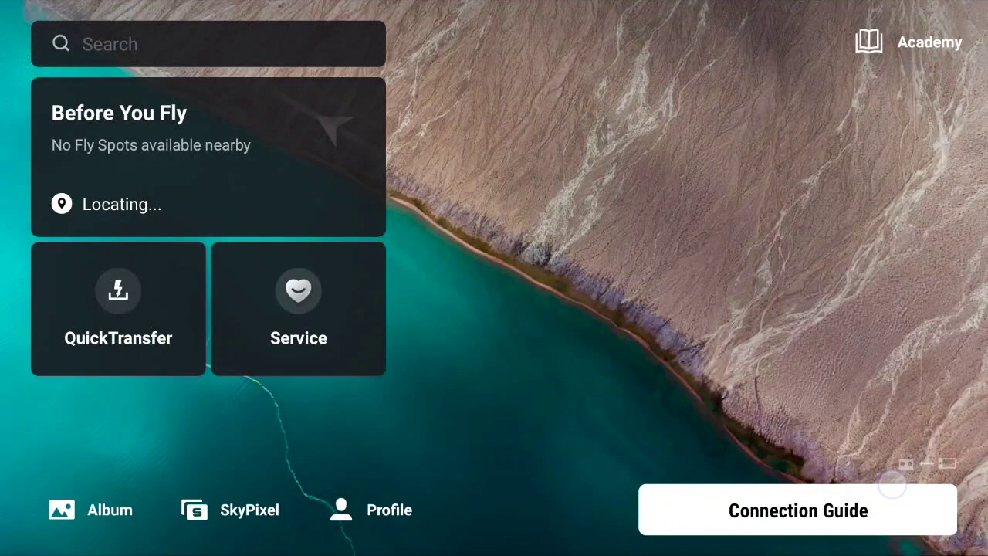
- Start the aircraft Connection Guide from the DJI Fly home screen
click(798, 511)
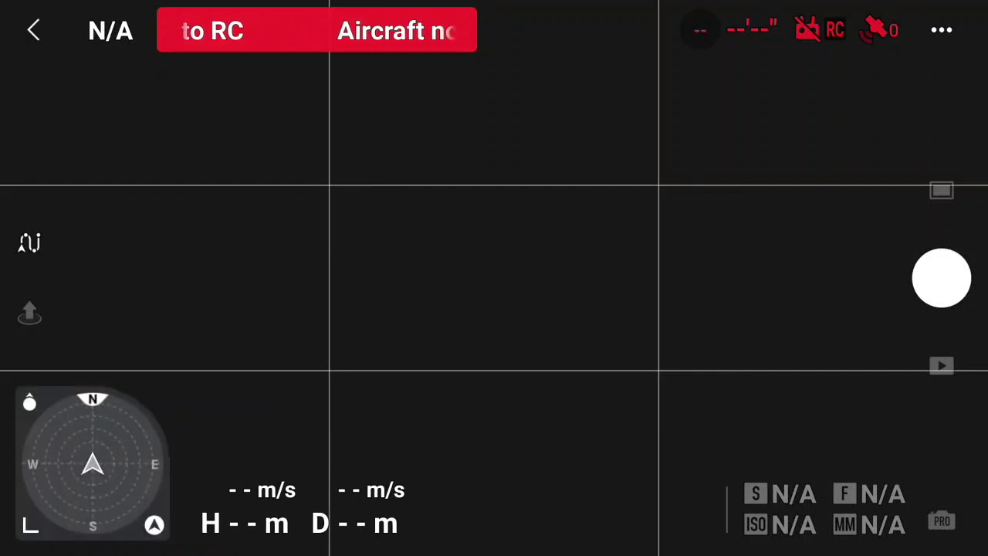
- Start a waypoint flight and expand the mini map to full screen
click(30, 242)
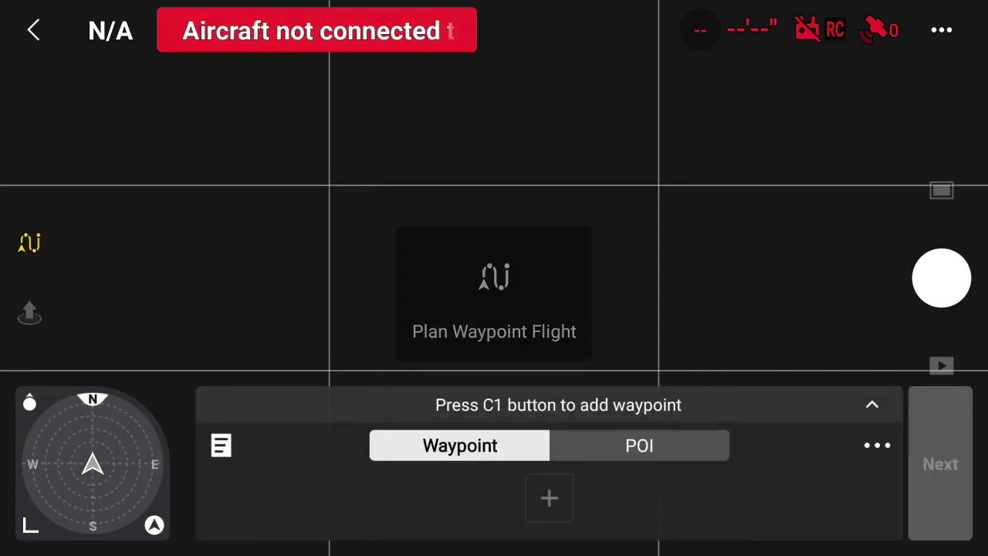
click(549, 498)
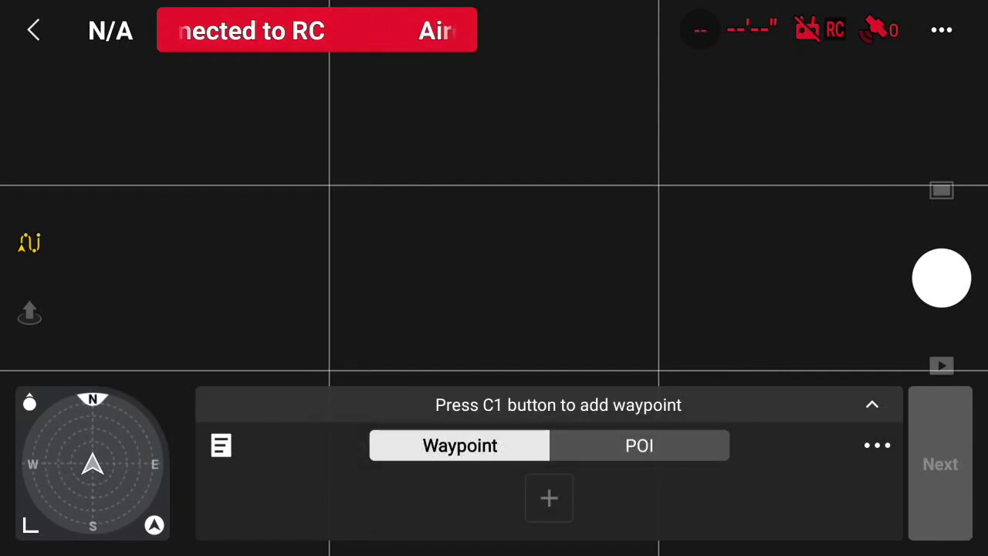
click(93, 463)
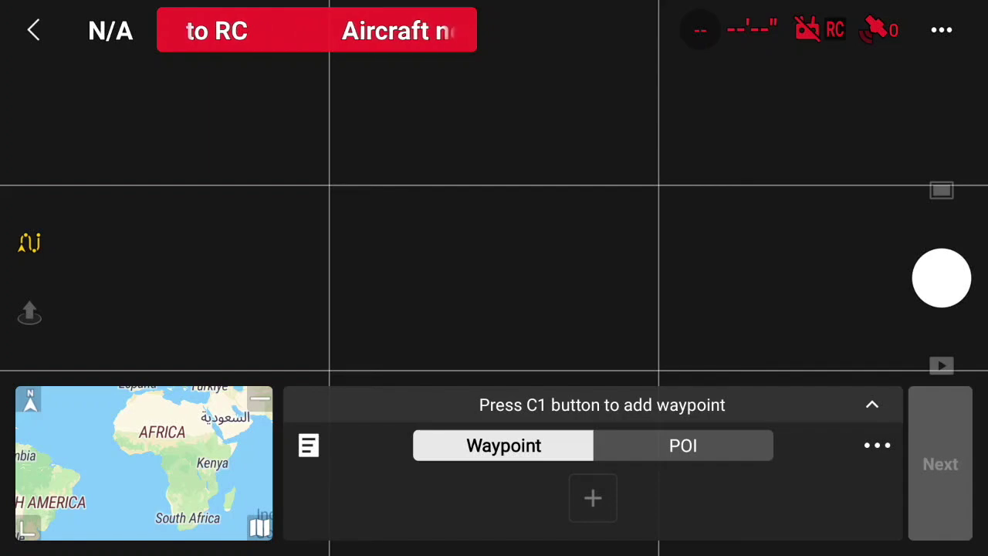
click(92, 451)
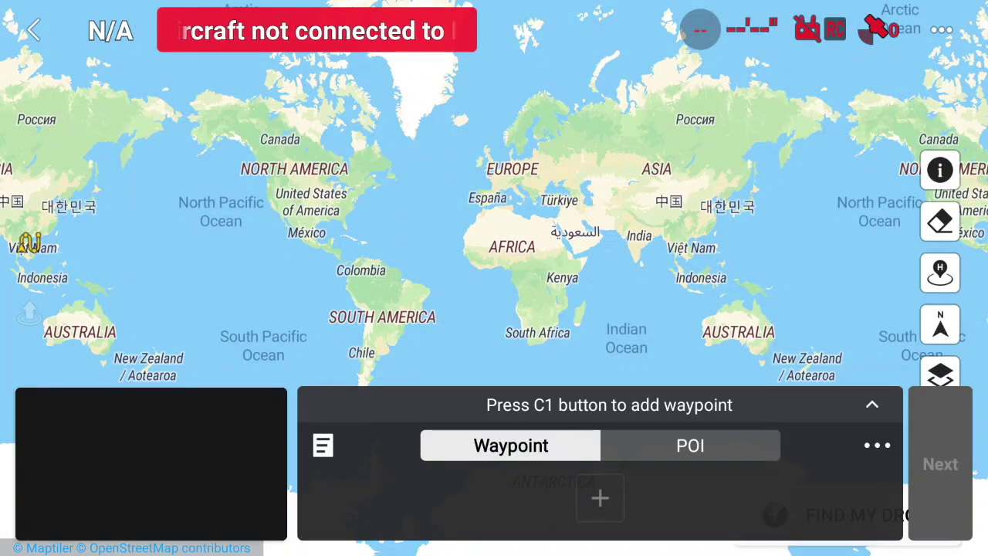
- Zoom the full-screen map in on the western and central United States
double_click(299, 198)
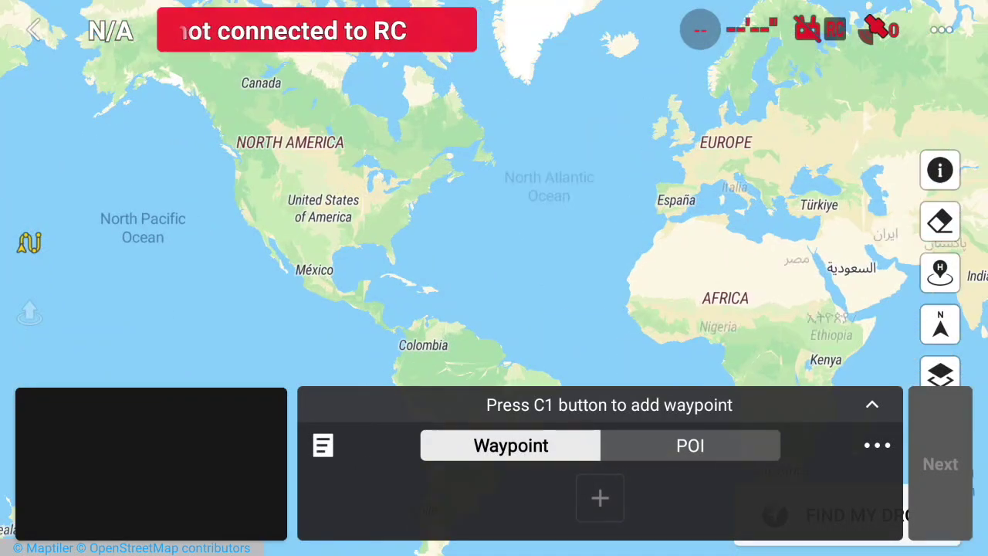
double_click(272, 207)
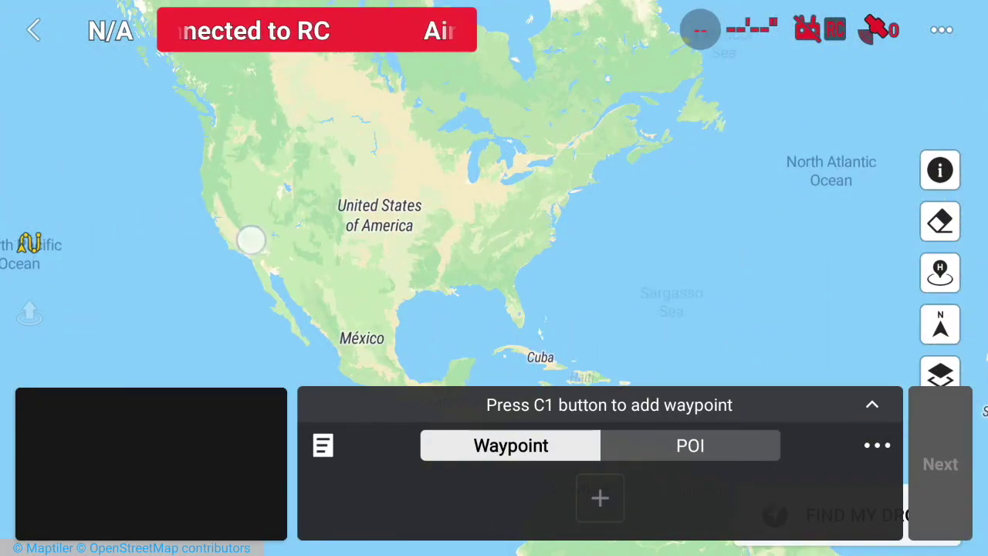
double_click(251, 240)
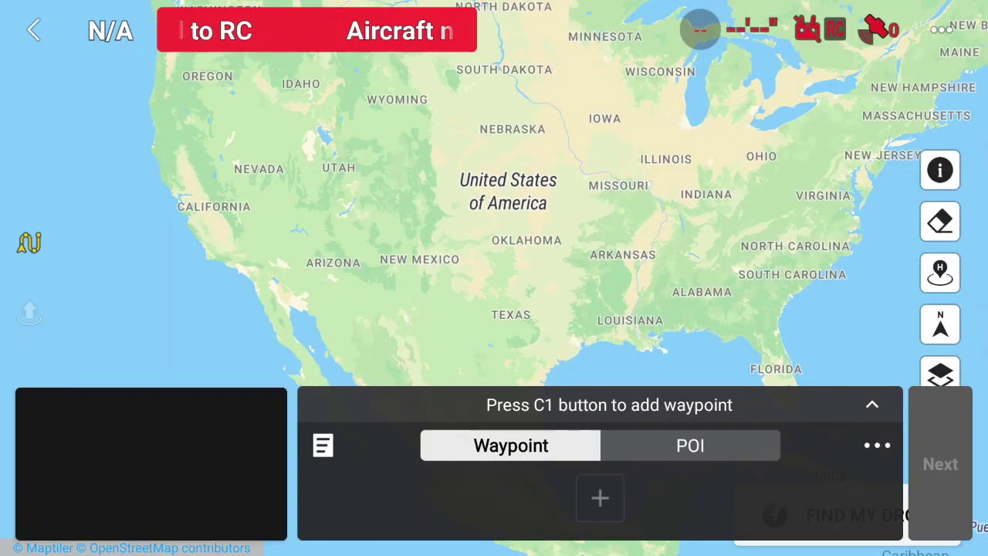
drag(308, 194, 330, 316)
- Place the first waypoint on Vancouver Island and zoom in around it near Nanaimo
drag(326, 237, 342, 308)
double_click(244, 245)
double_click(214, 250)
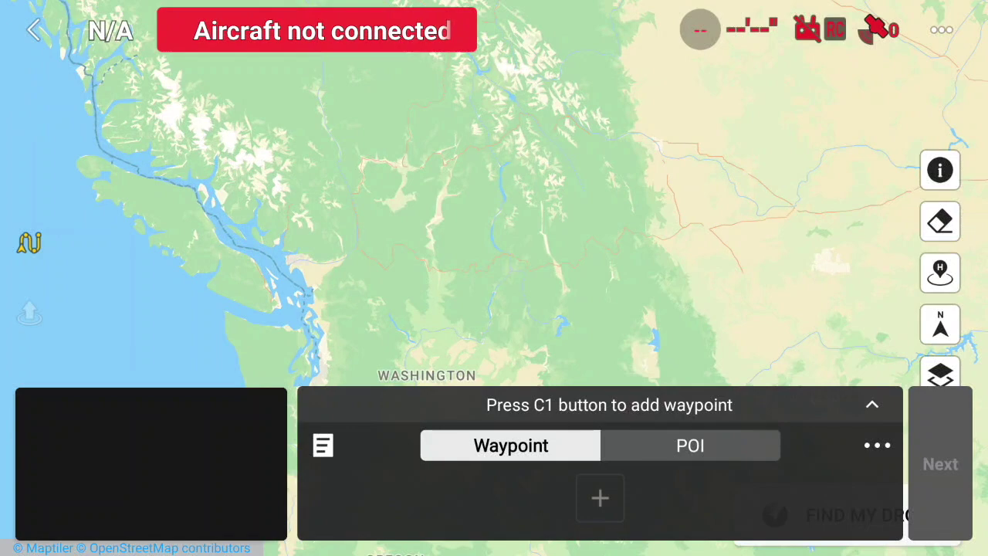
click(214, 258)
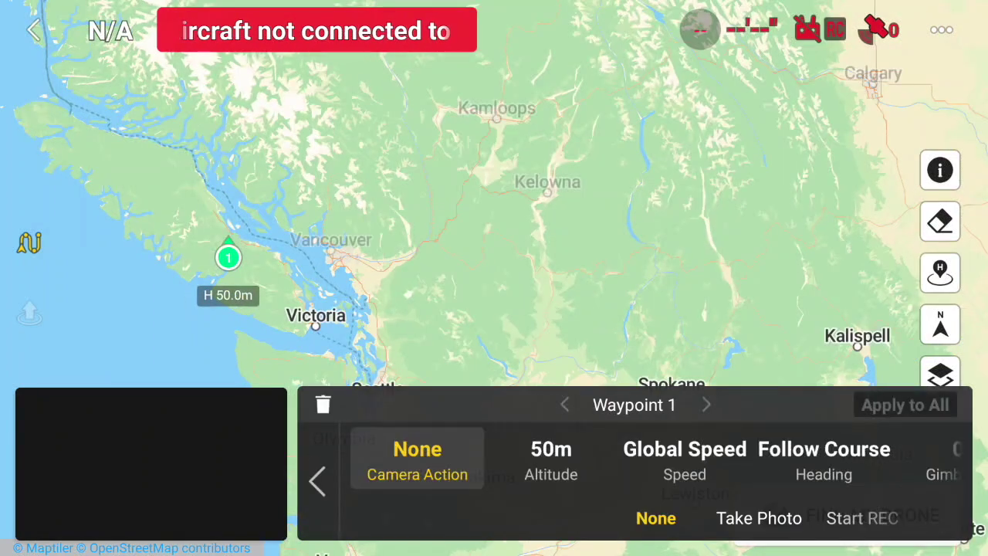
drag(298, 315, 414, 408)
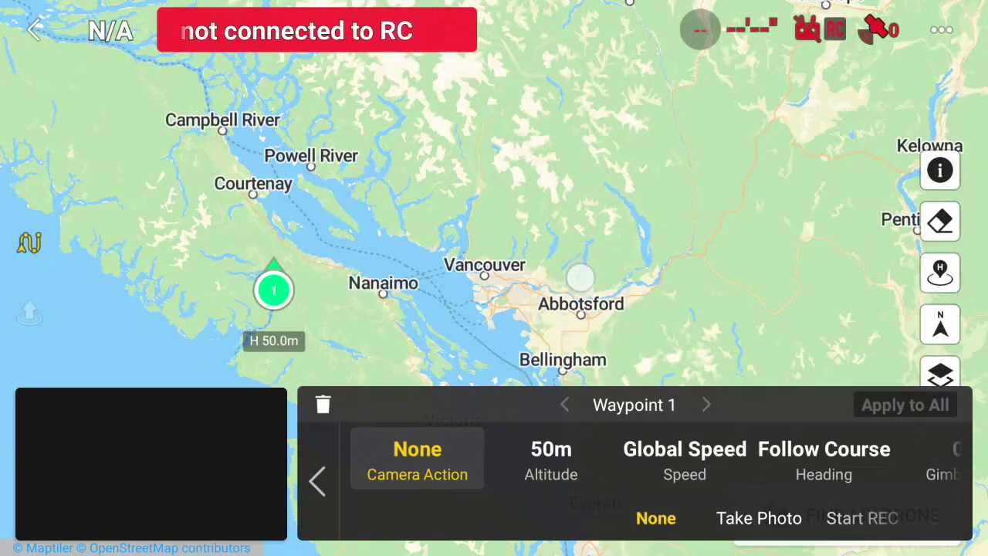
drag(590, 262, 635, 194)
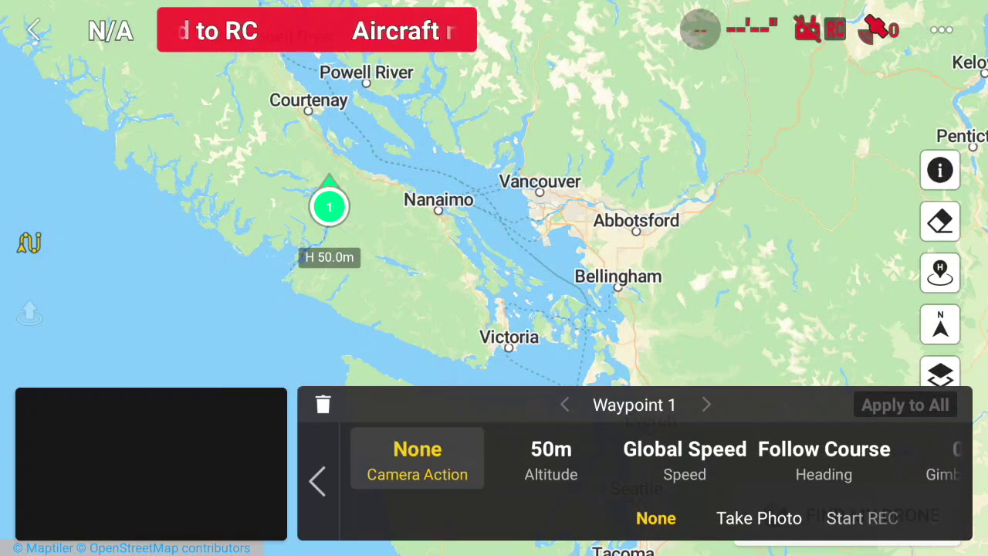
double_click(387, 200)
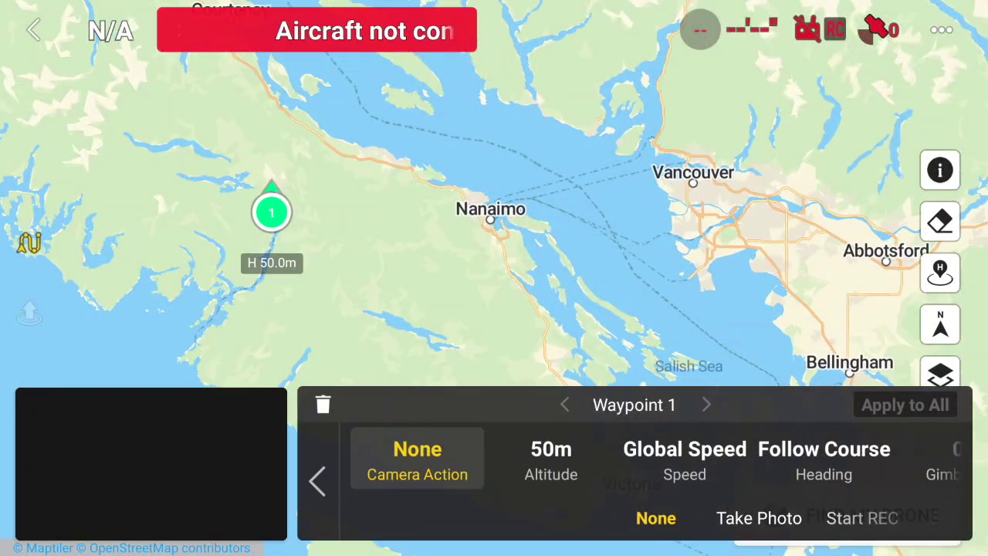
double_click(356, 202)
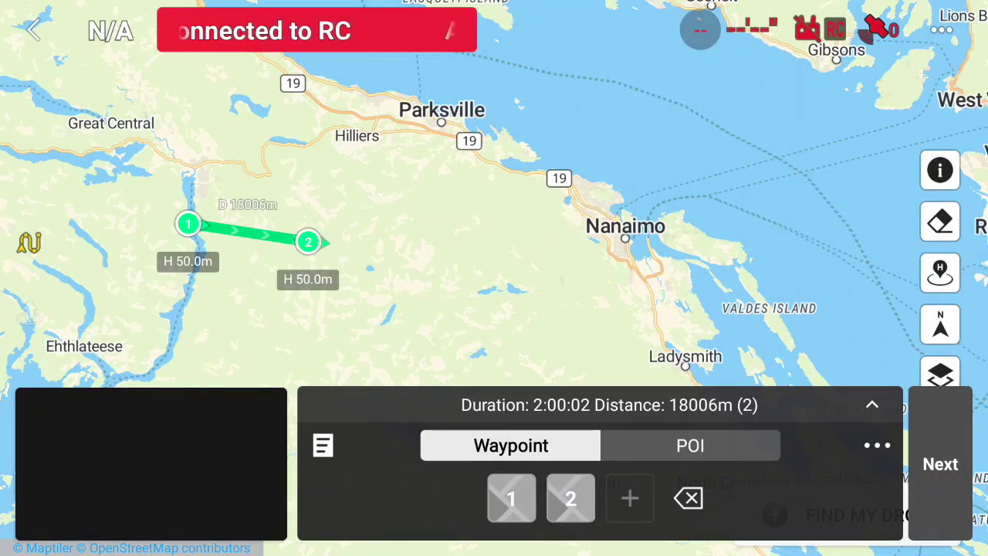
- Save the two-waypoint route over the current waypoint flight
click(323, 451)
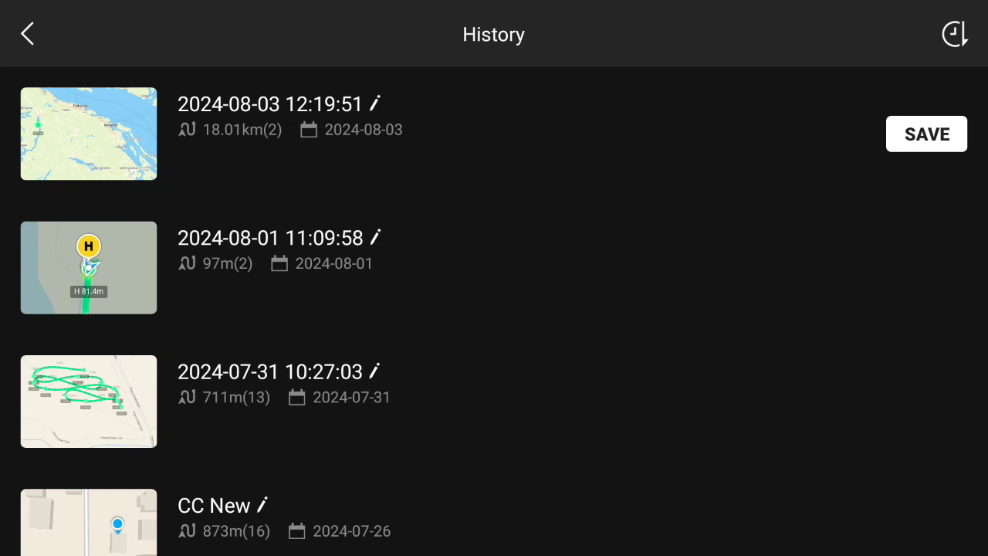
click(926, 134)
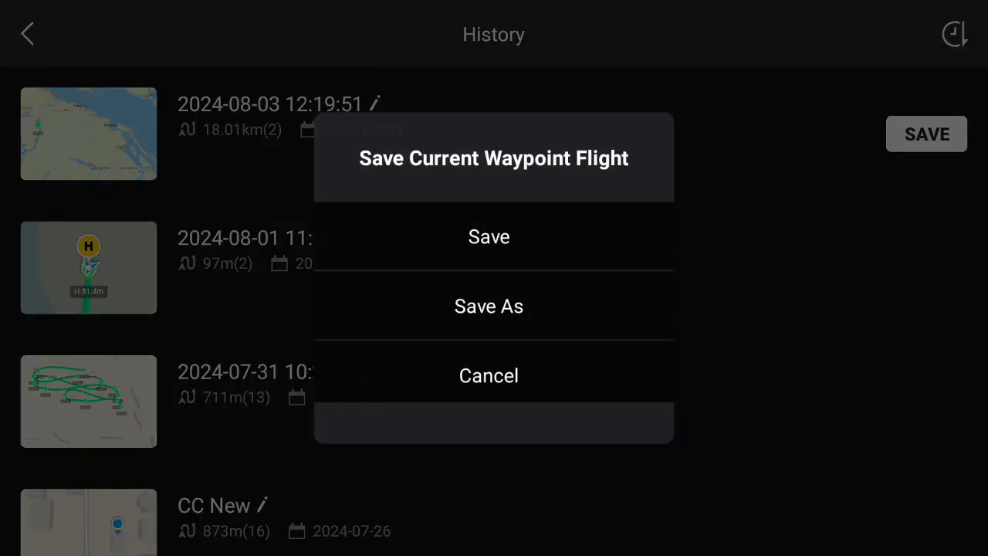
click(563, 245)
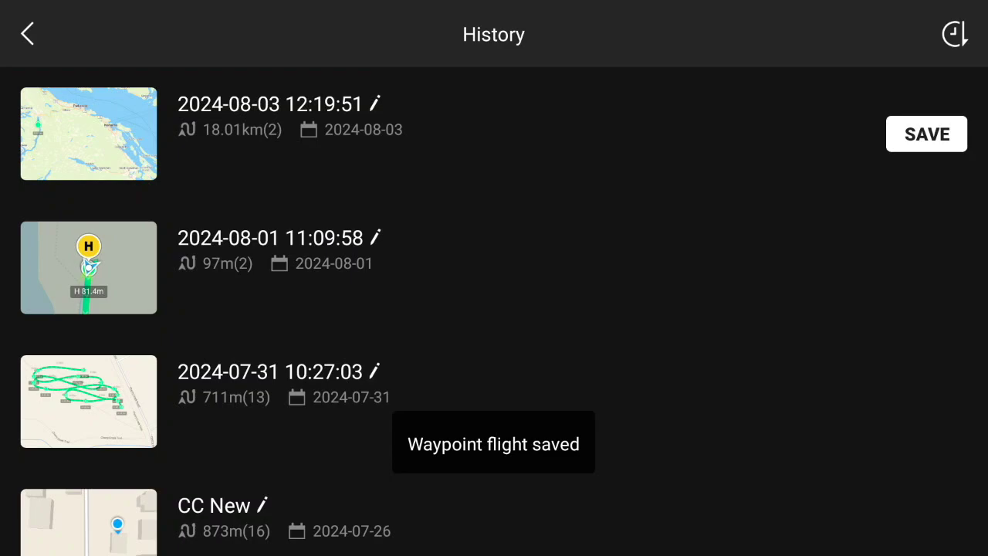
click(27, 33)
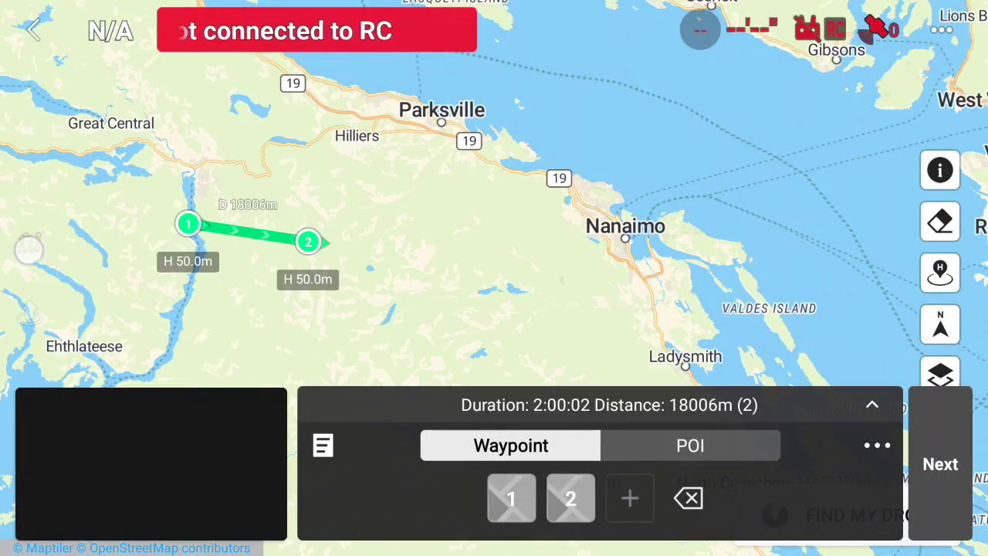
- Save and exit planning, then reopen waypoint planning to view the saved flight history
key(Escape)
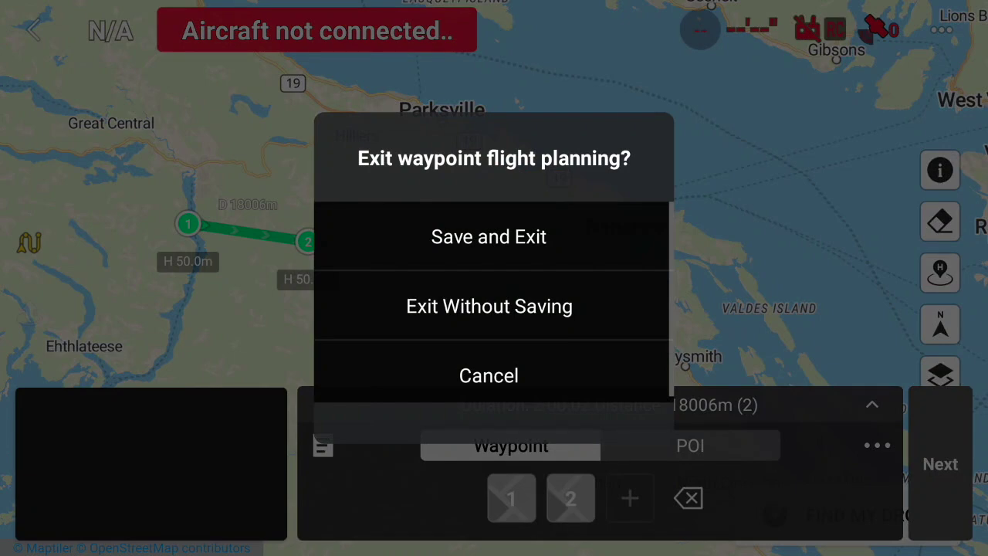
click(592, 245)
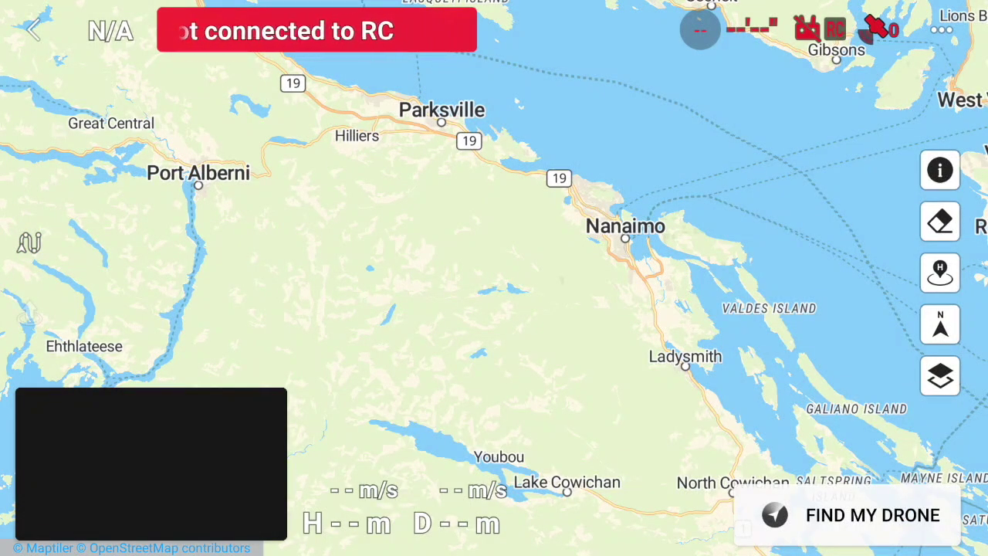
click(28, 243)
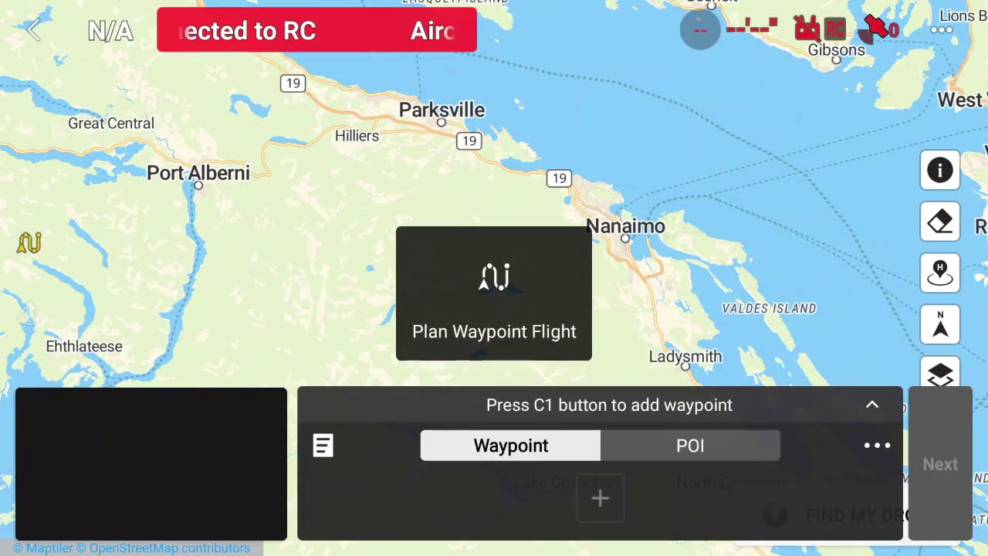
click(322, 446)
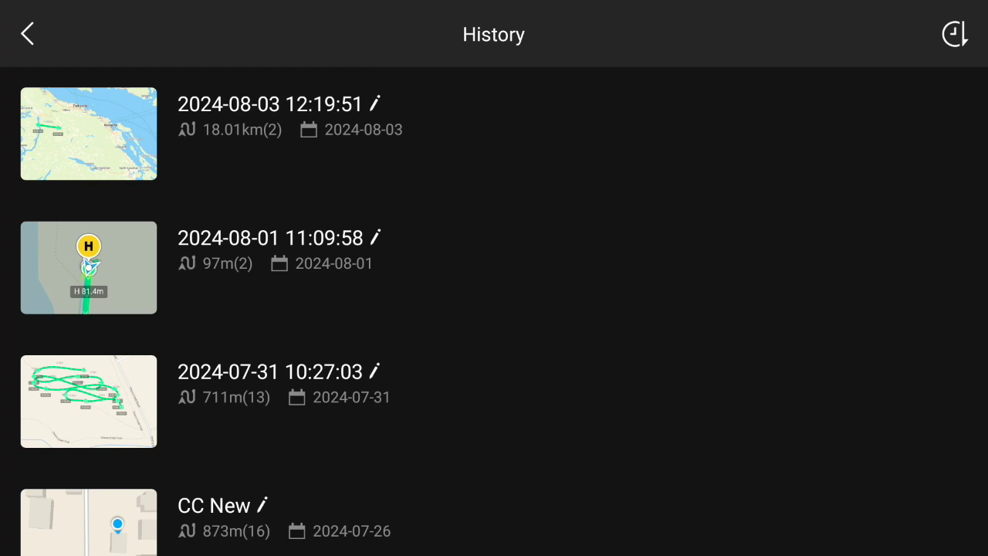
click(27, 34)
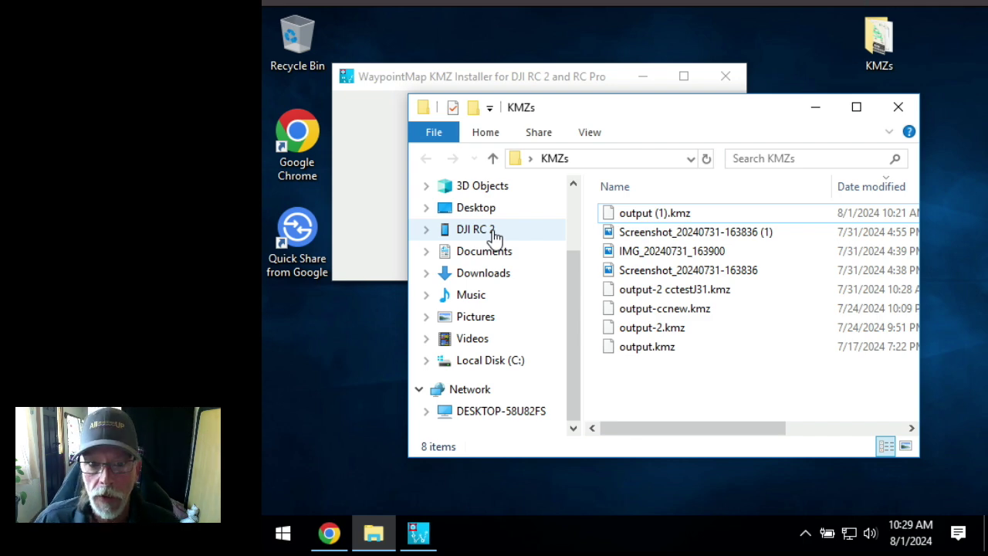
- Bring the WaypointMap KMZ Installer window to the front
click(564, 80)
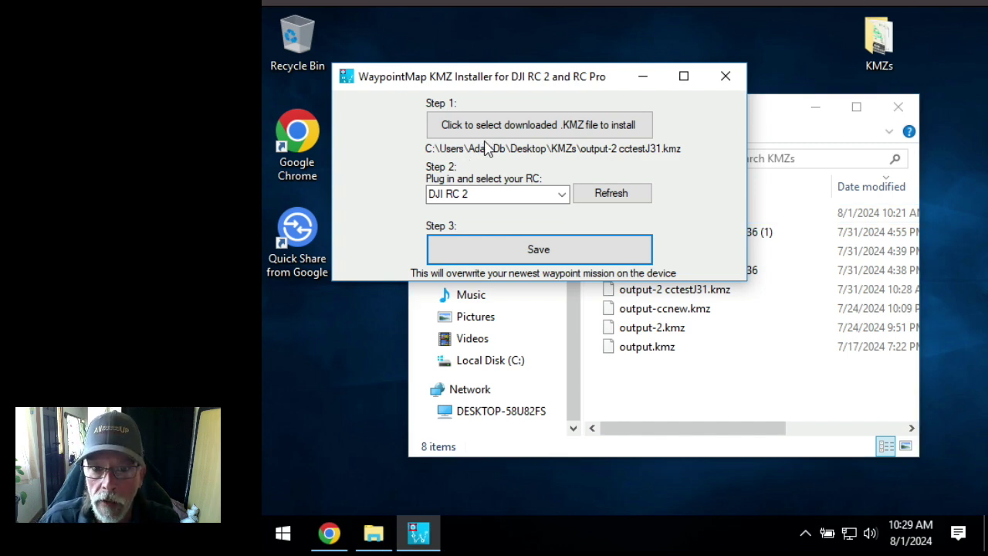
- Choose DJI RC 2 as the target, select output (1).kmz, and save it to the controller
click(561, 194)
click(561, 194)
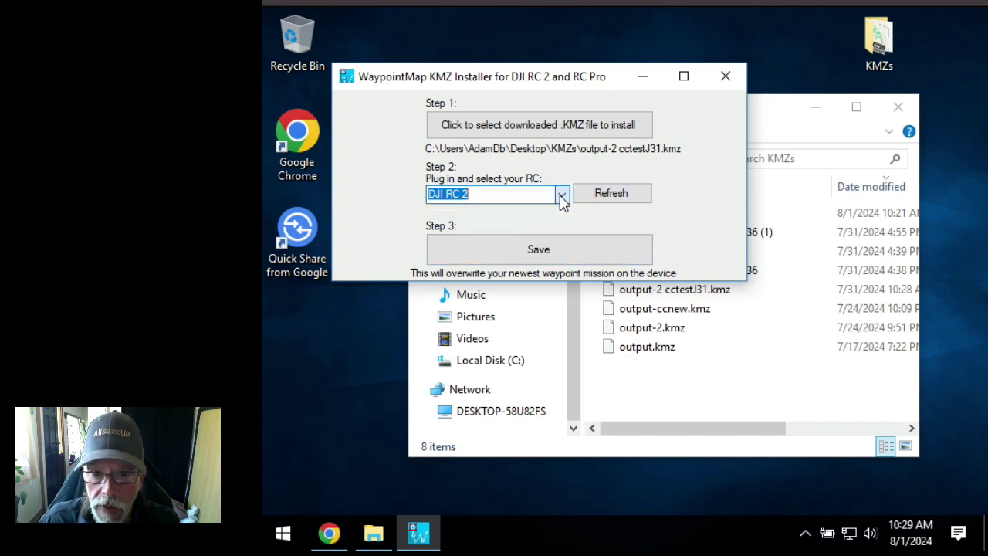
click(525, 133)
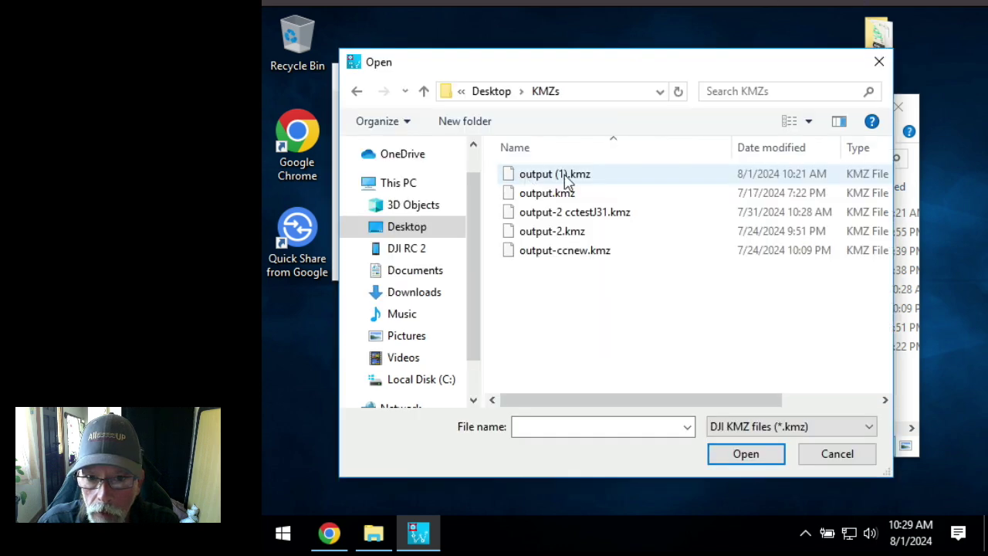
click(567, 182)
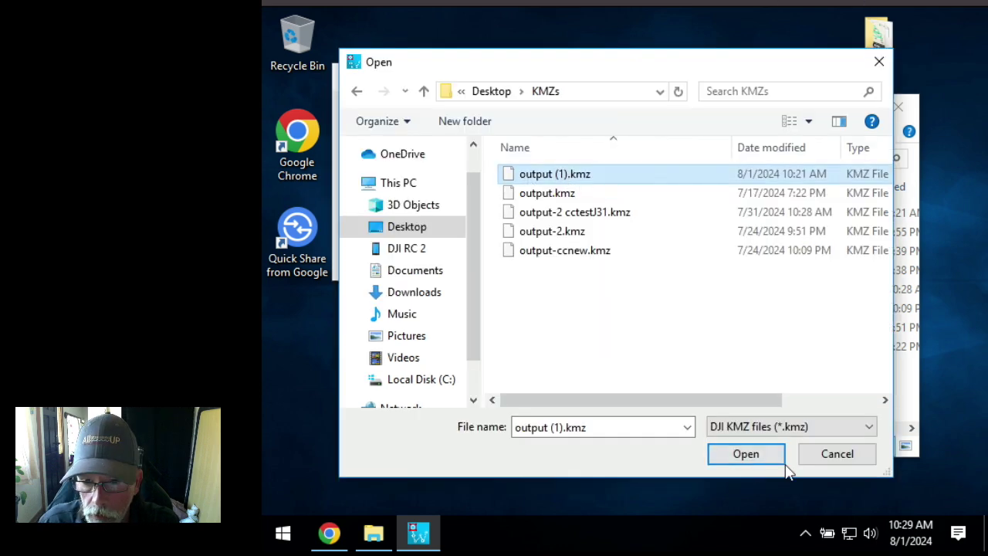
click(746, 454)
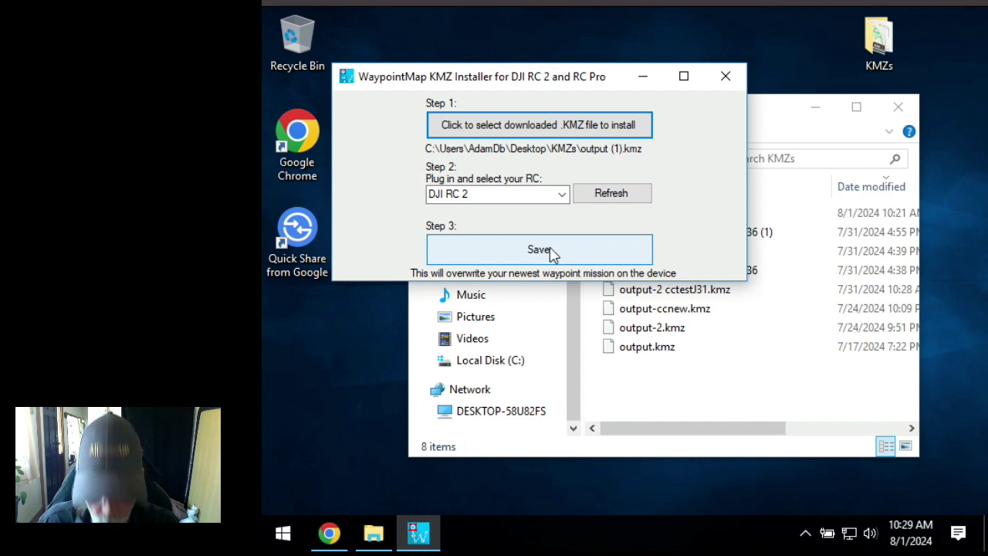
click(541, 255)
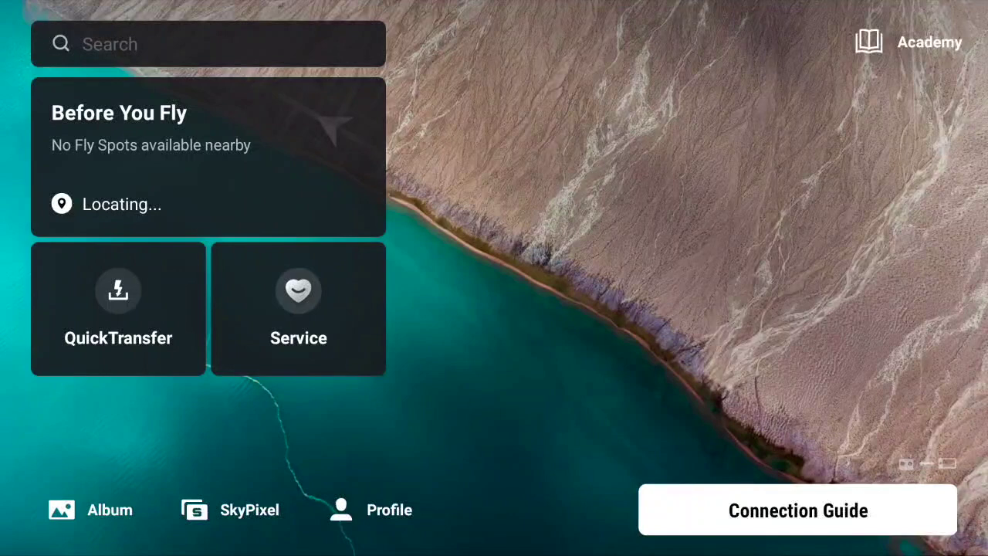
- From the DJI Fly camera view, load the newest saved waypoint mission: 33 waypoints, 2452 m, 16:06
click(798, 511)
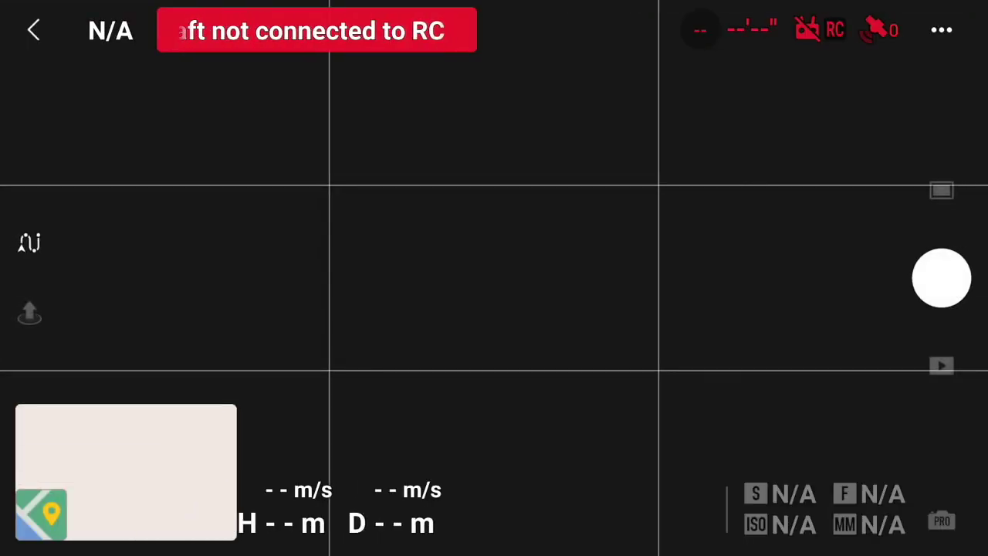
click(29, 243)
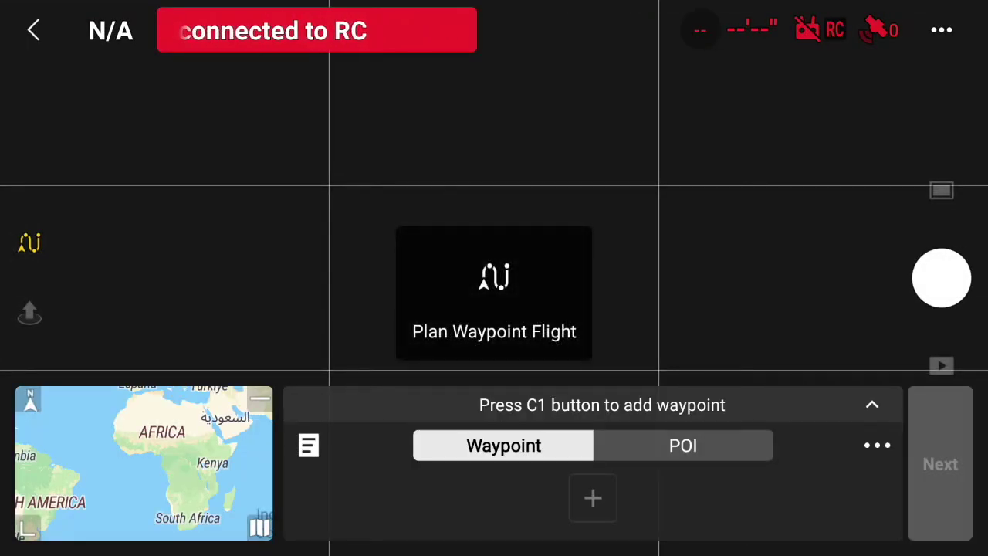
click(308, 446)
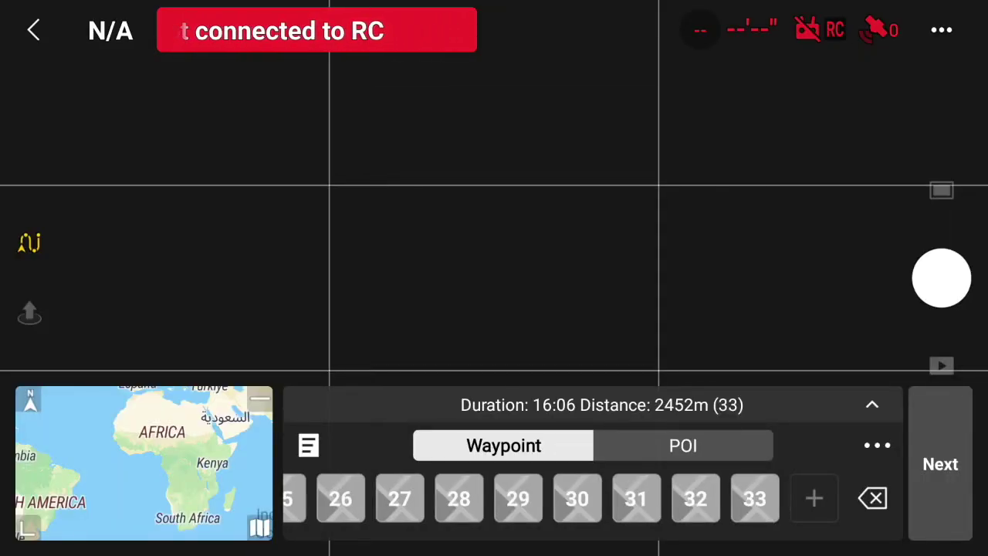
drag(523, 481, 647, 330)
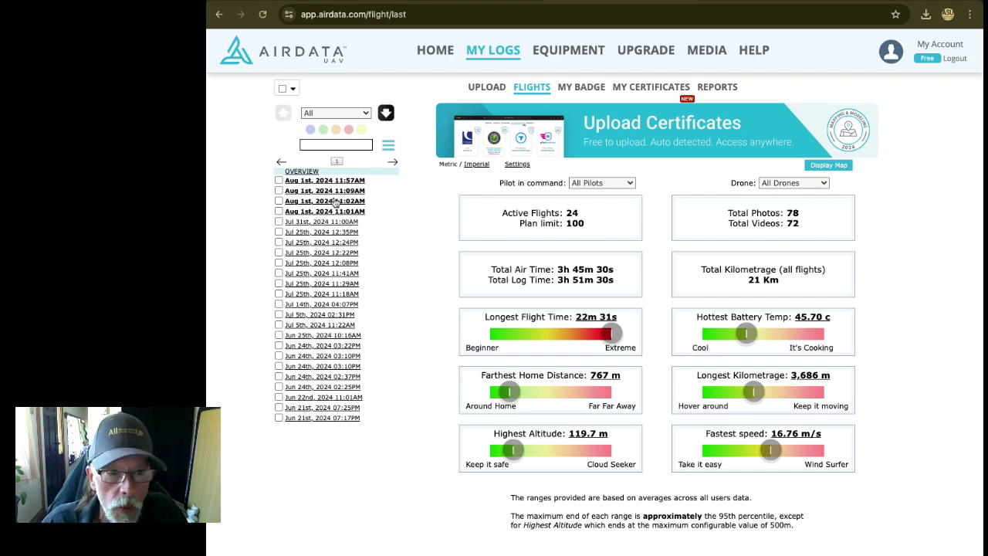
- Open the Jul 31st, 2024 11:00AM flight log and export its track as KML
click(308, 223)
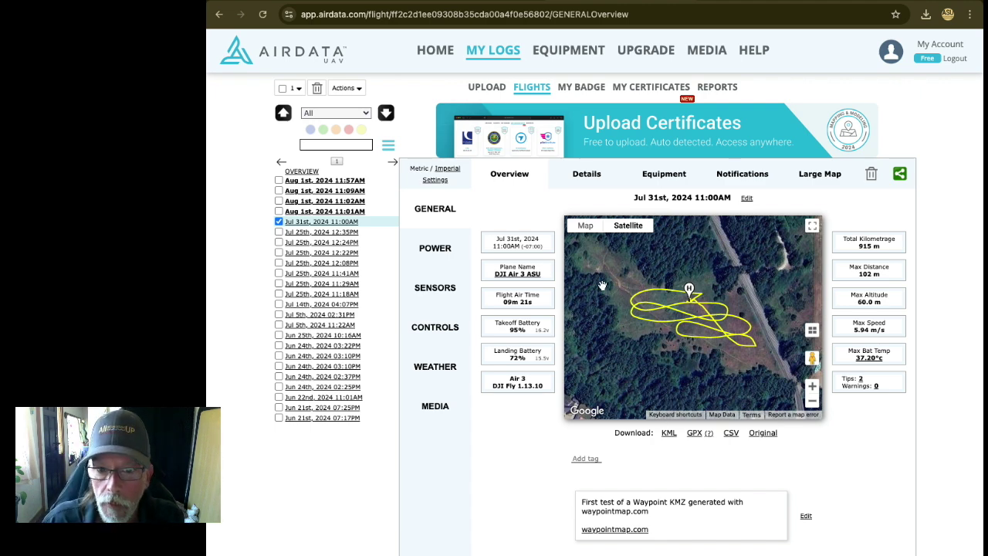
click(667, 435)
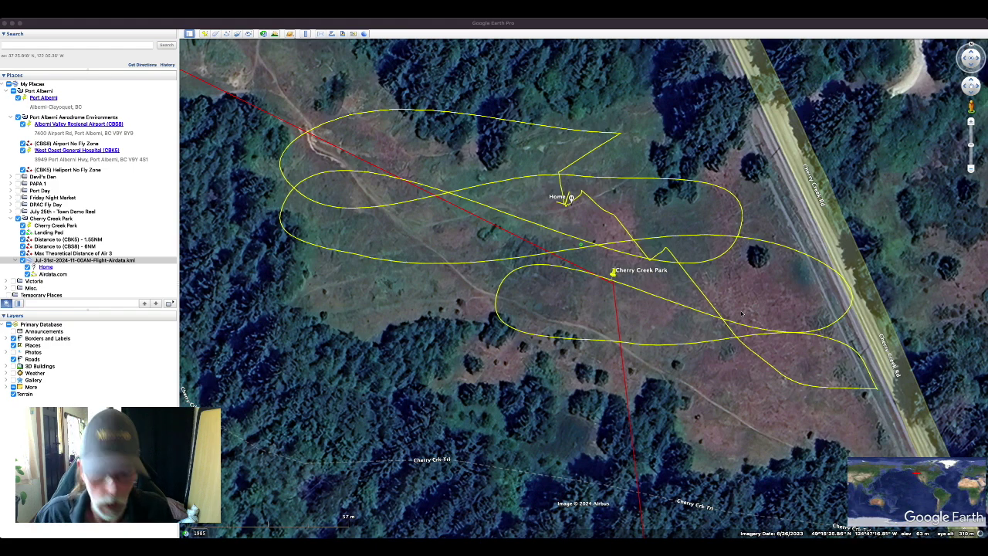
click(252, 267)
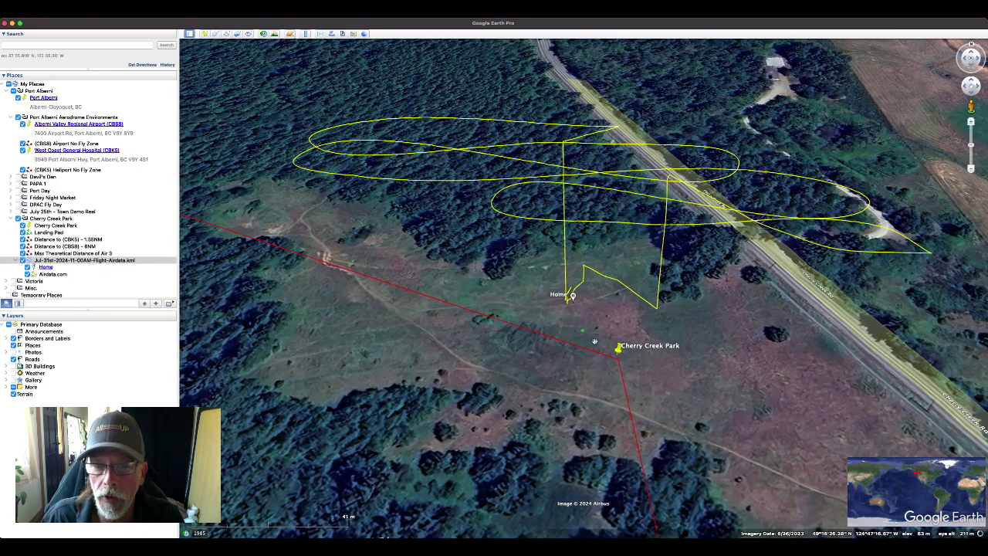
key(u)
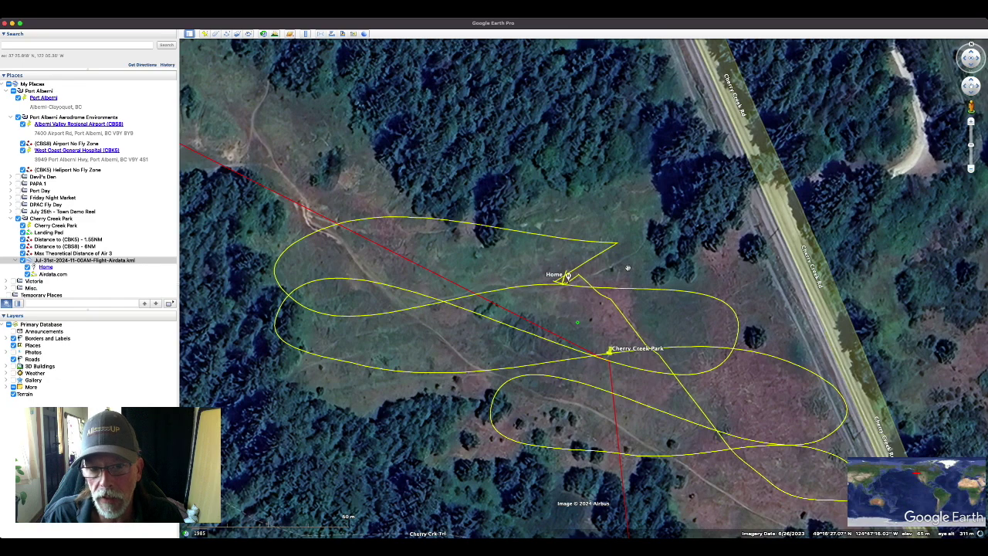
scroll(628, 267, up, 2)
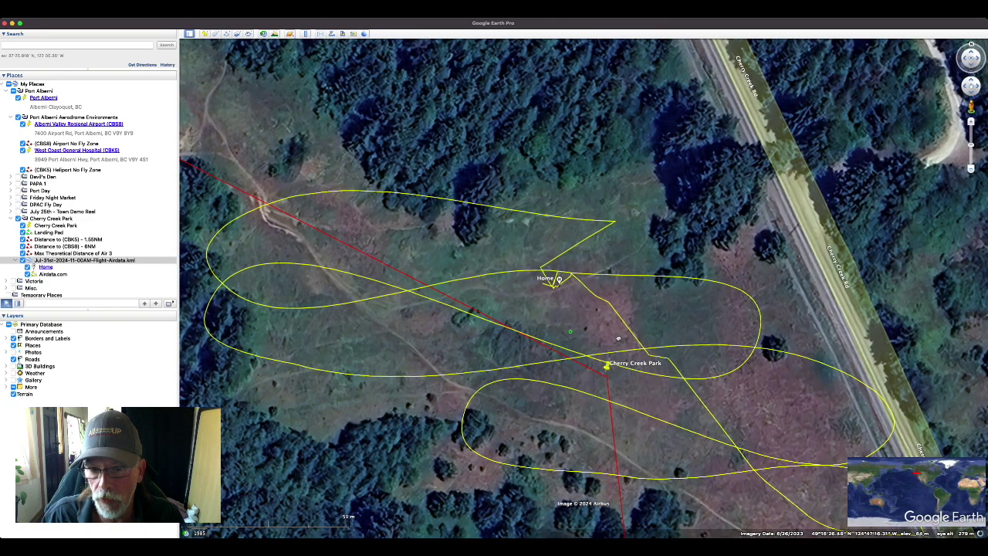